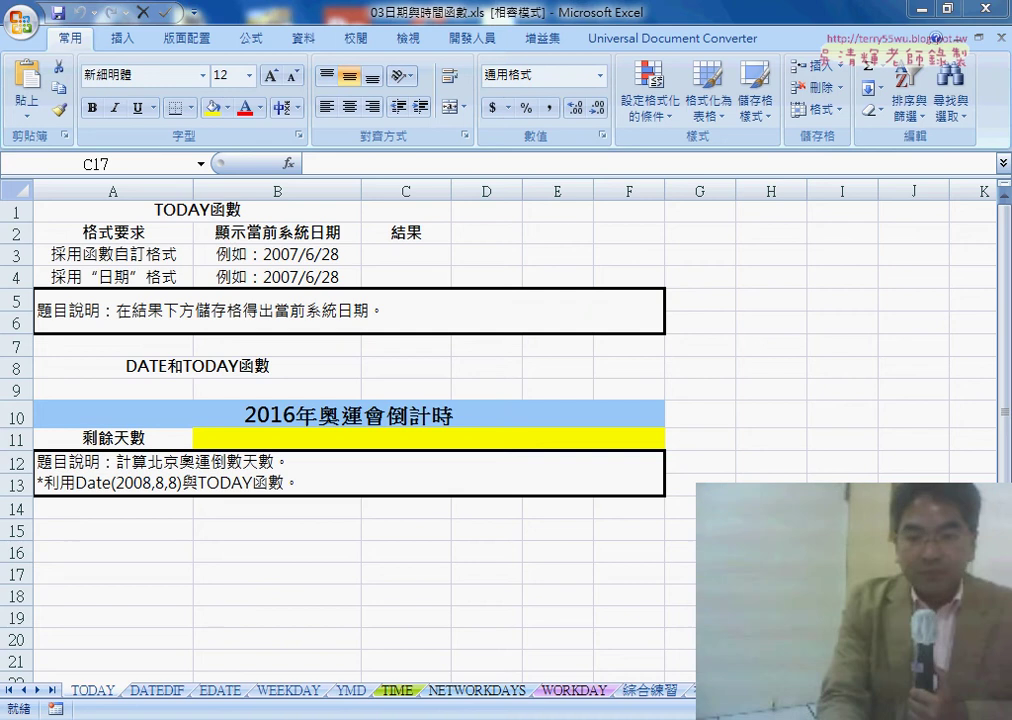
Go to the 綜合練習 calendar sheet and inspect A2's stored date 2015/1/1
{"action": "left_click", "coordinate": [651, 691]}
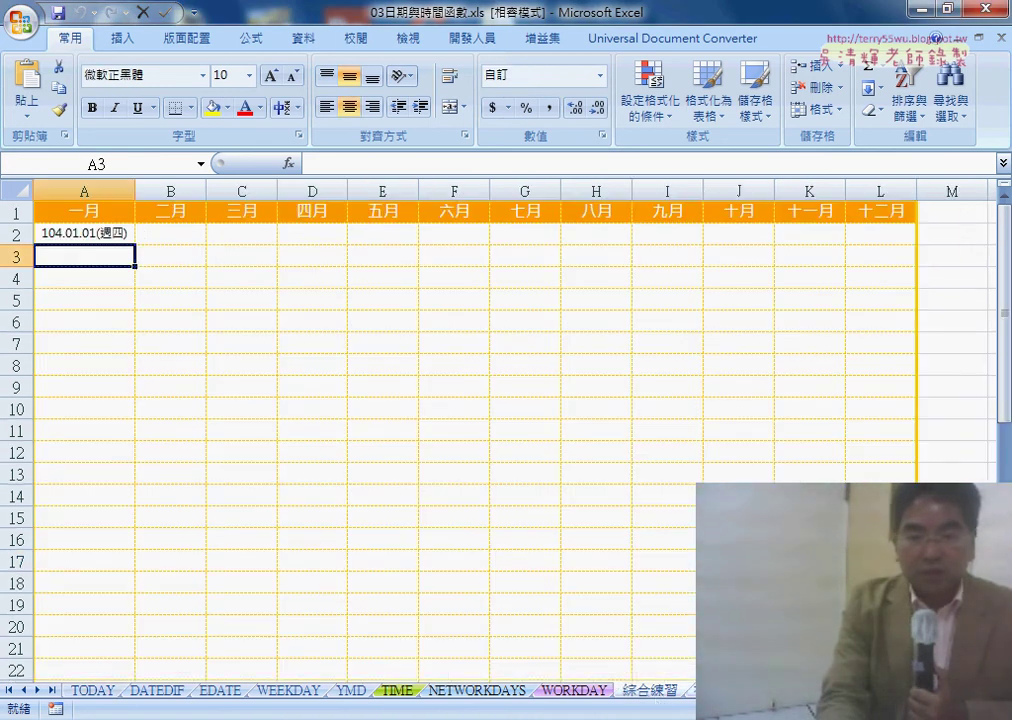
{"action": "left_click", "coordinate": [106, 235]}
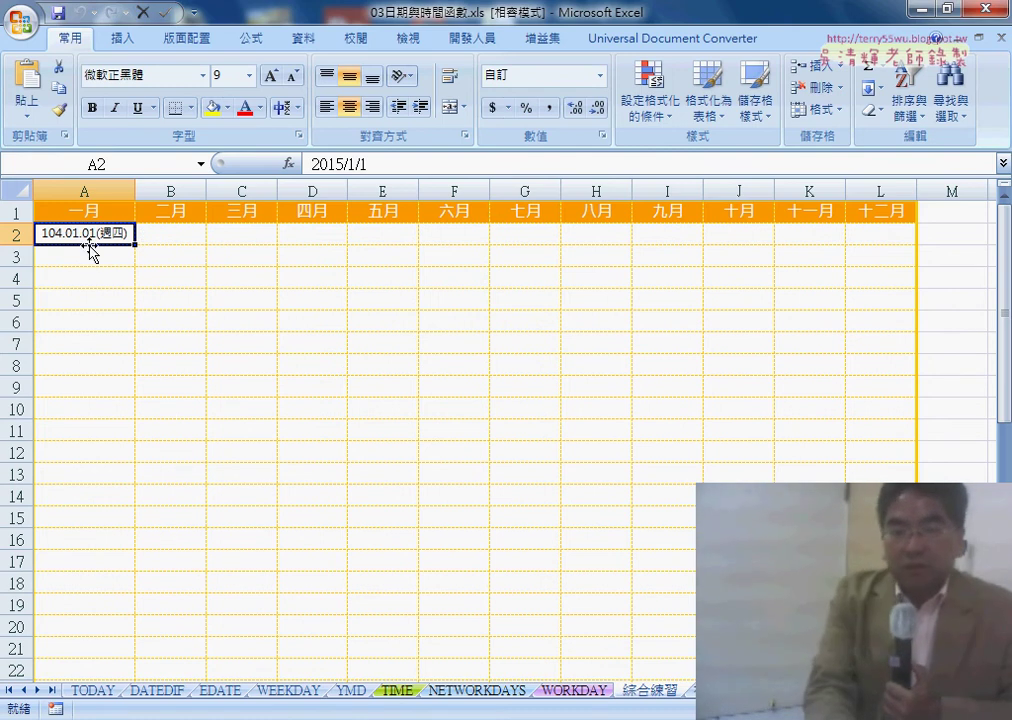
{"action": "left_click_drag", "start_coordinate": [367, 163], "coordinate": [307, 163]}
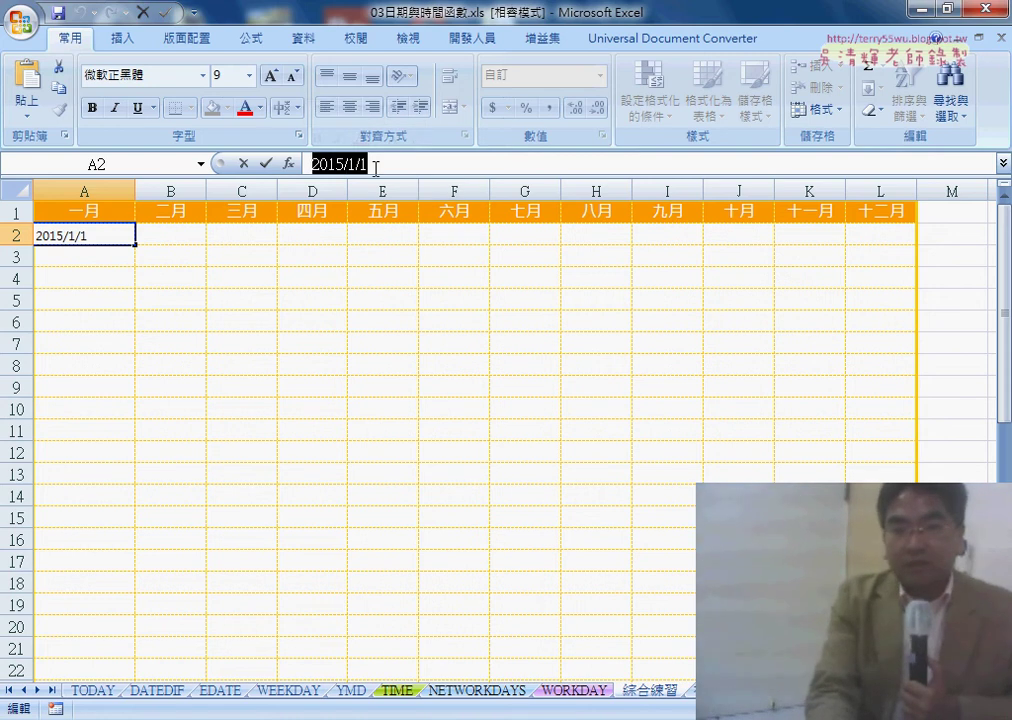
{"action": "left_click", "coordinate": [332, 164]}
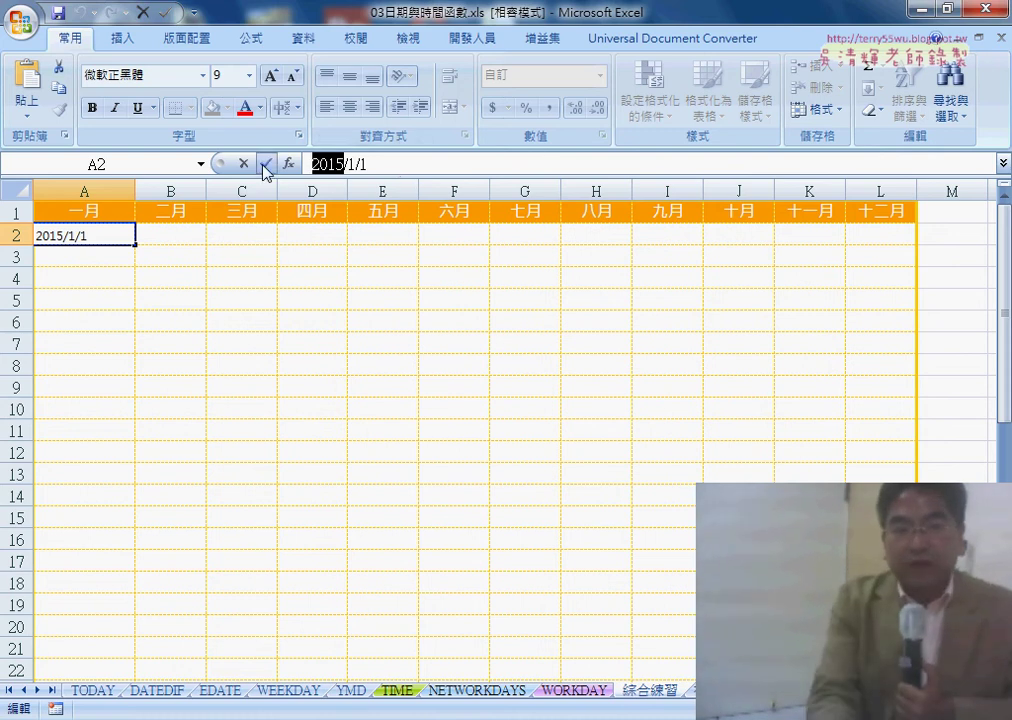
{"action": "left_click", "coordinate": [264, 164]}
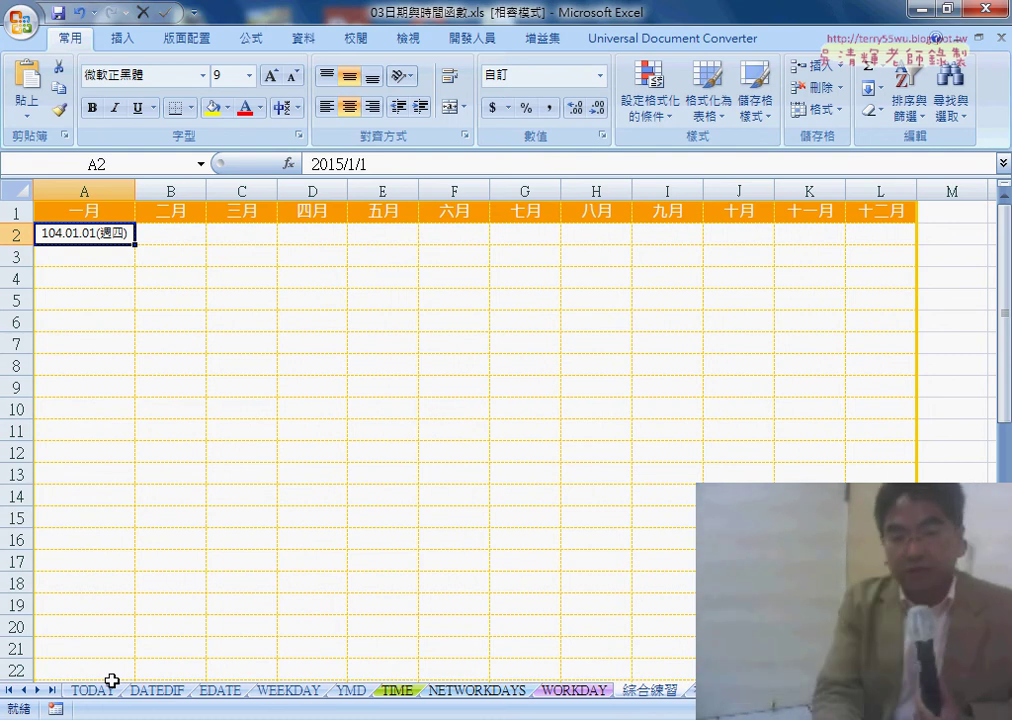
On the TODAY sheet, insert =TODAY() into C3 from the 日期及時間 functions
{"action": "left_click", "coordinate": [92, 692]}
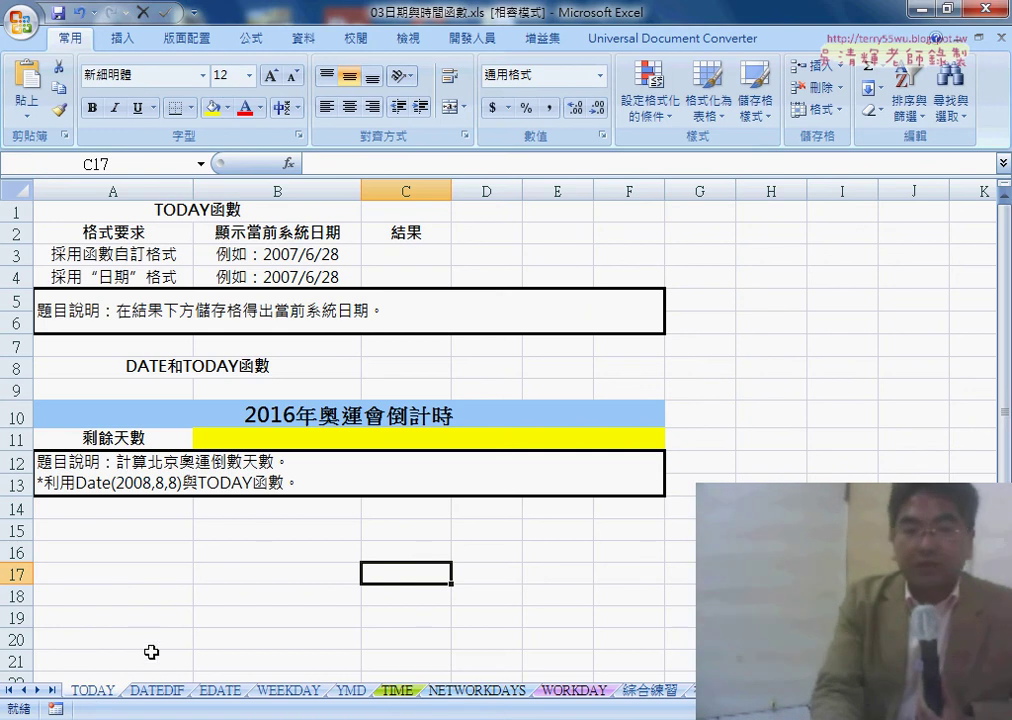
{"action": "left_click", "coordinate": [391, 258]}
{"action": "left_click", "coordinate": [291, 165]}
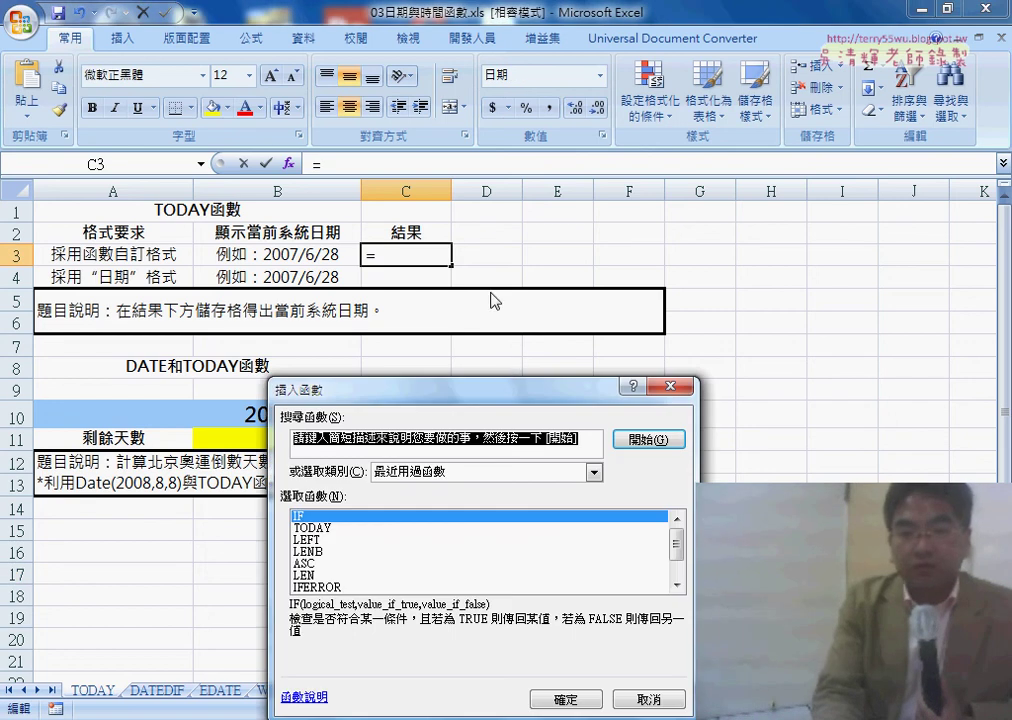
{"action": "left_click_drag", "start_coordinate": [503, 400], "coordinate": [725, 175]}
{"action": "left_click", "coordinate": [700, 247]}
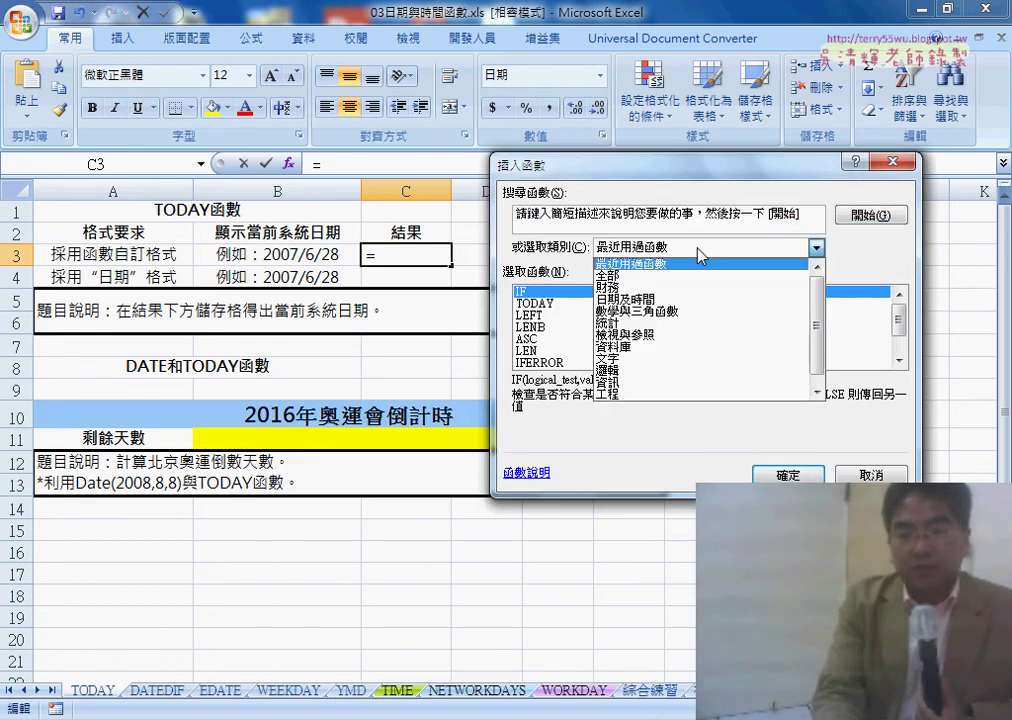
{"action": "left_click", "coordinate": [698, 300]}
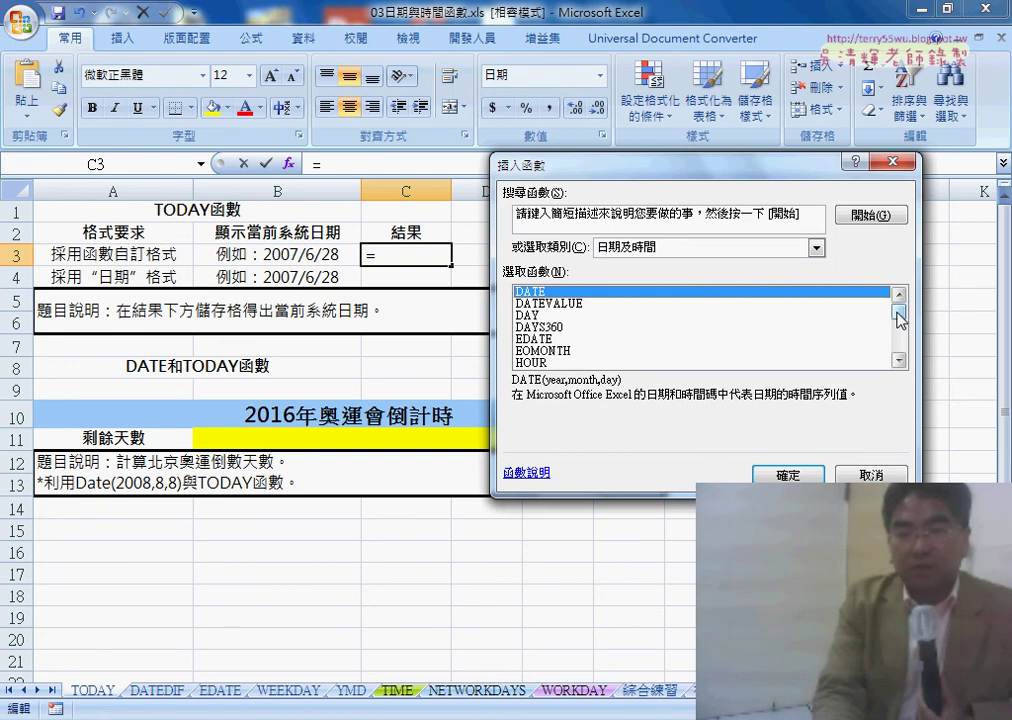
{"action": "left_click_drag", "start_coordinate": [899, 316], "coordinate": [901, 340]}
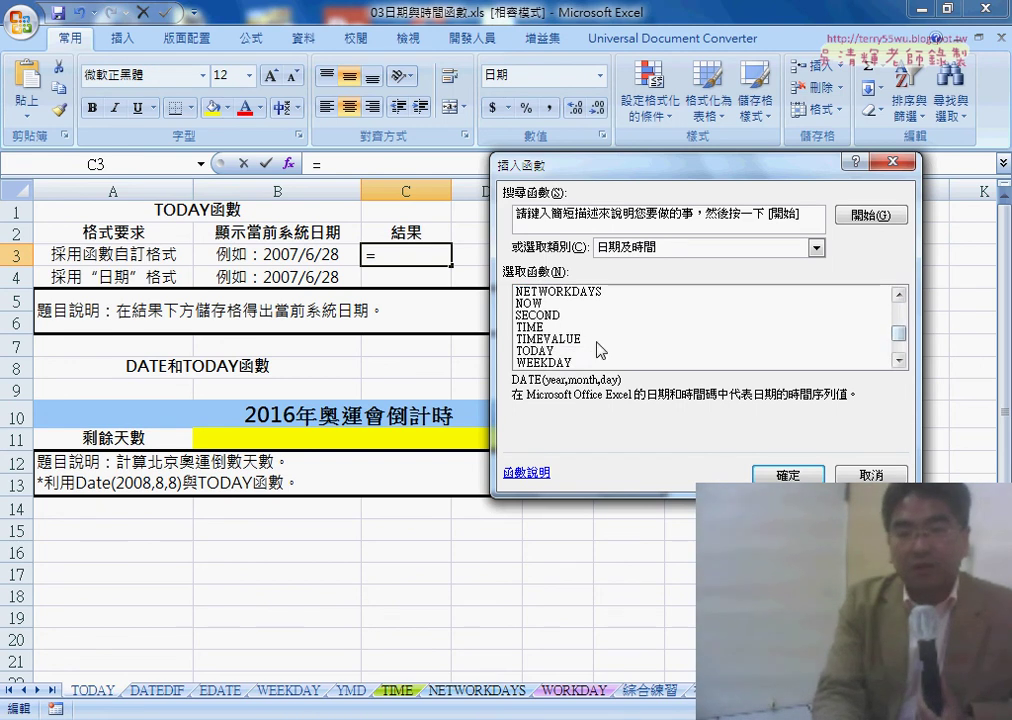
{"action": "left_click", "coordinate": [740, 351]}
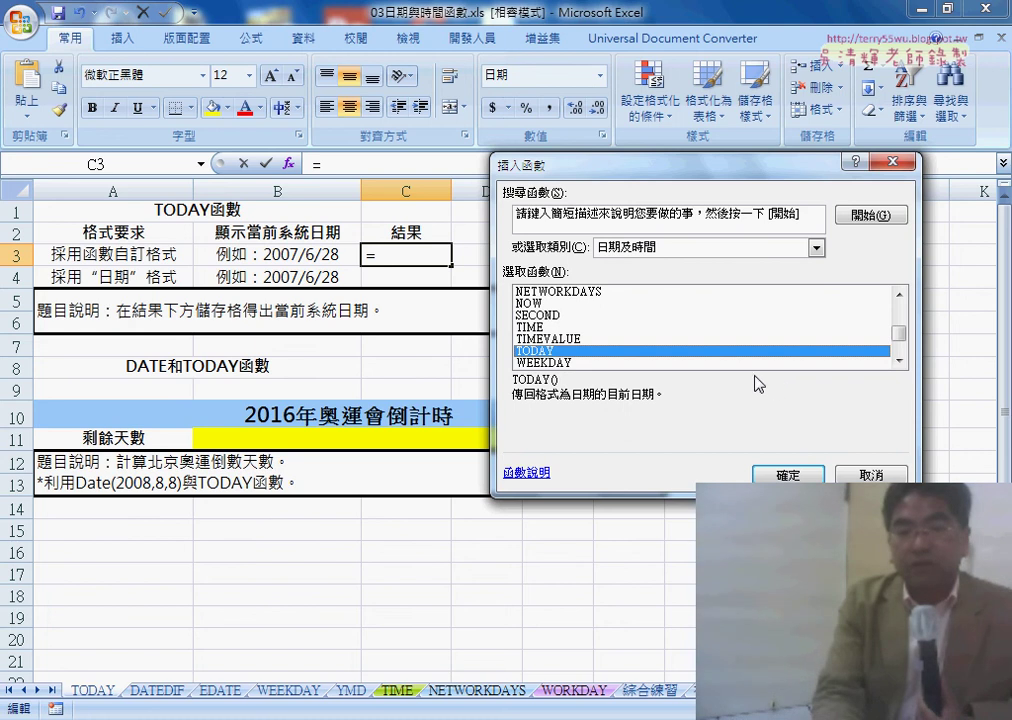
{"action": "left_click", "coordinate": [543, 304]}
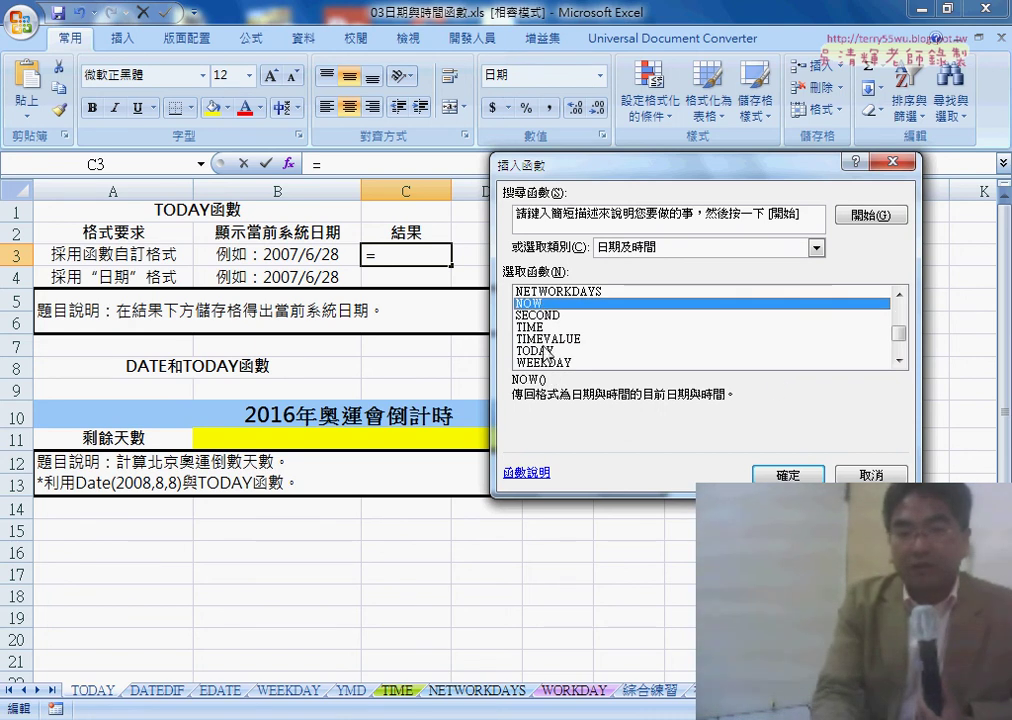
{"action": "left_click", "coordinate": [548, 352]}
{"action": "left_click", "coordinate": [540, 303]}
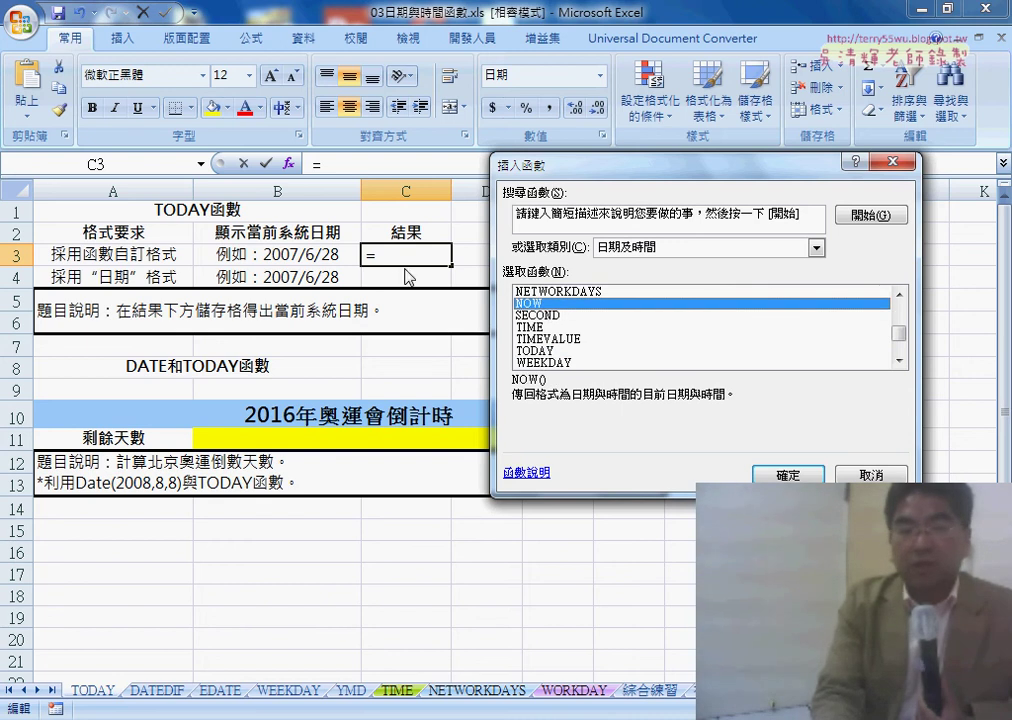
{"action": "left_click", "coordinate": [548, 352]}
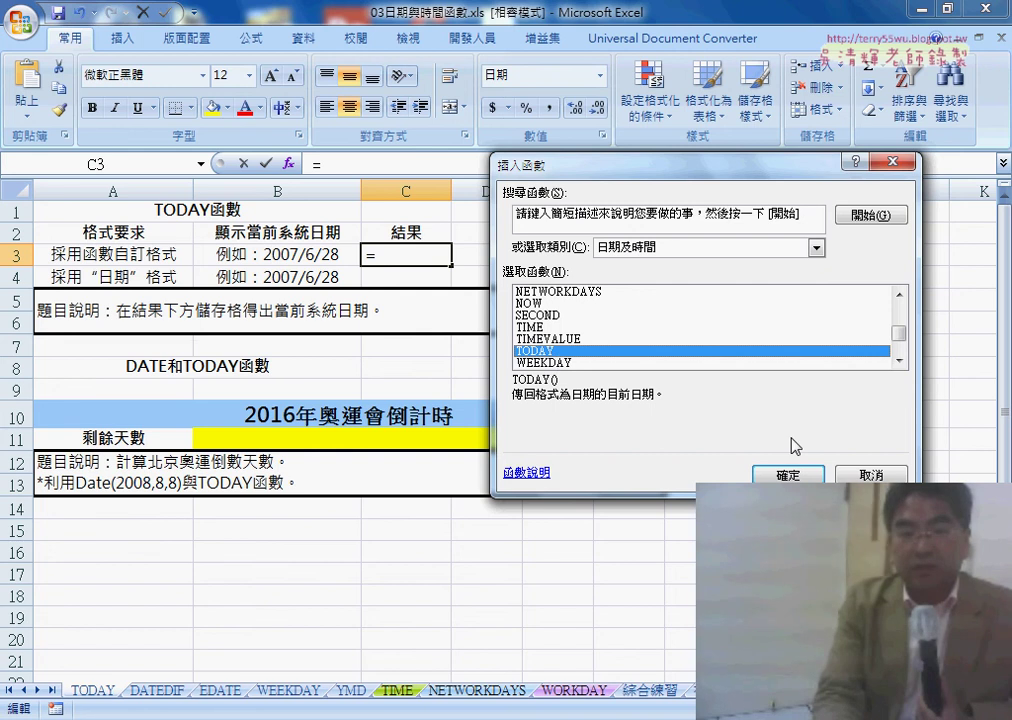
{"action": "left_click", "coordinate": [786, 474]}
{"action": "left_click", "coordinate": [710, 381]}
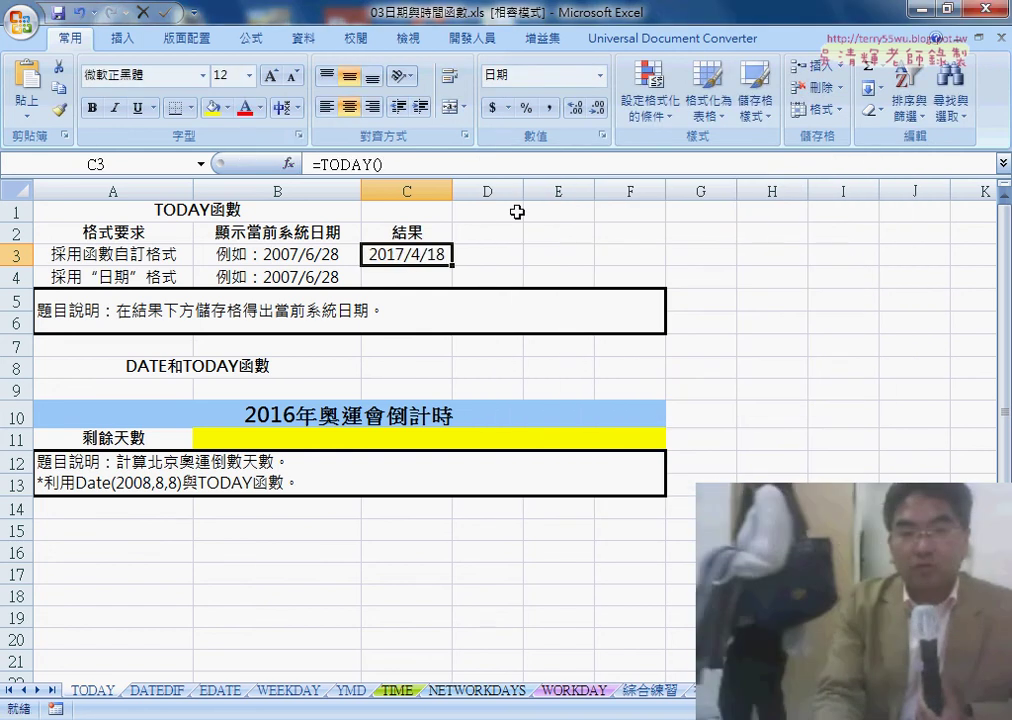
Insert =NOW() into C4 and select both result cells C3:C4
{"action": "left_click", "coordinate": [430, 277]}
{"action": "left_click", "coordinate": [289, 163]}
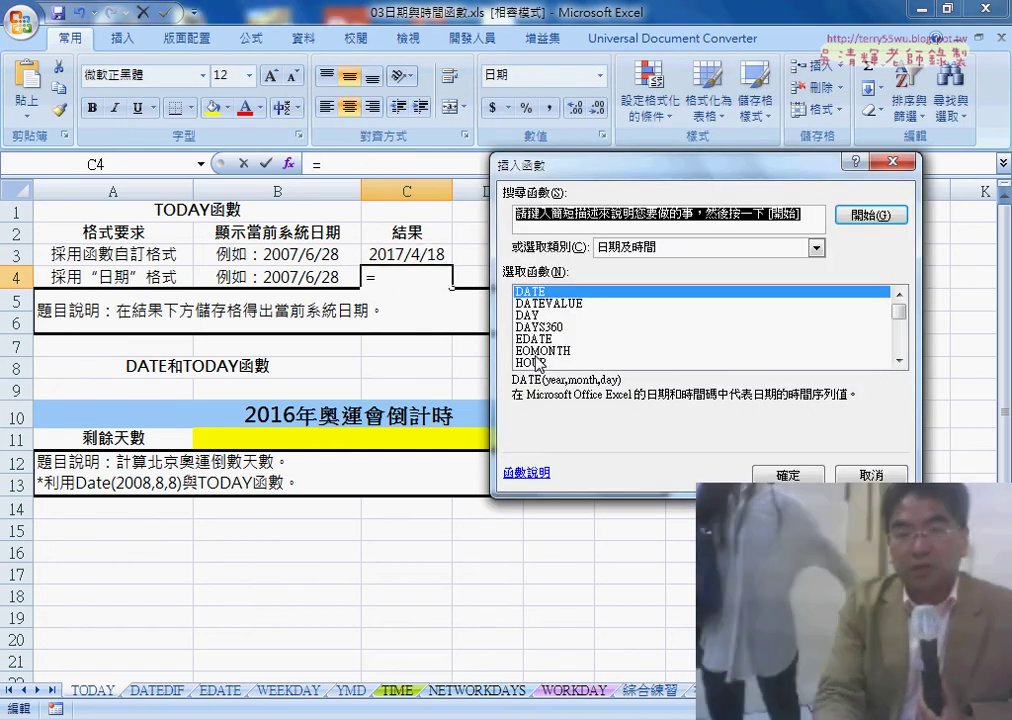
{"action": "left_click", "coordinate": [900, 361]}
{"action": "left_click", "coordinate": [900, 361]}
{"action": "left_click", "coordinate": [900, 361]}
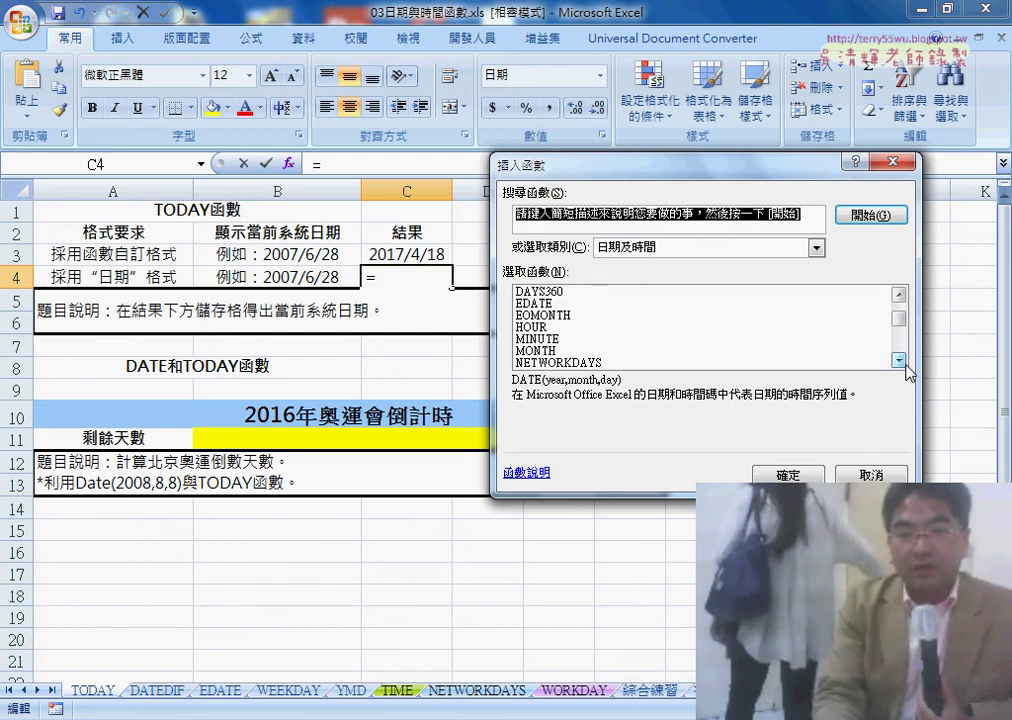
{"action": "left_click", "coordinate": [900, 361]}
{"action": "double_click", "coordinate": [585, 362]}
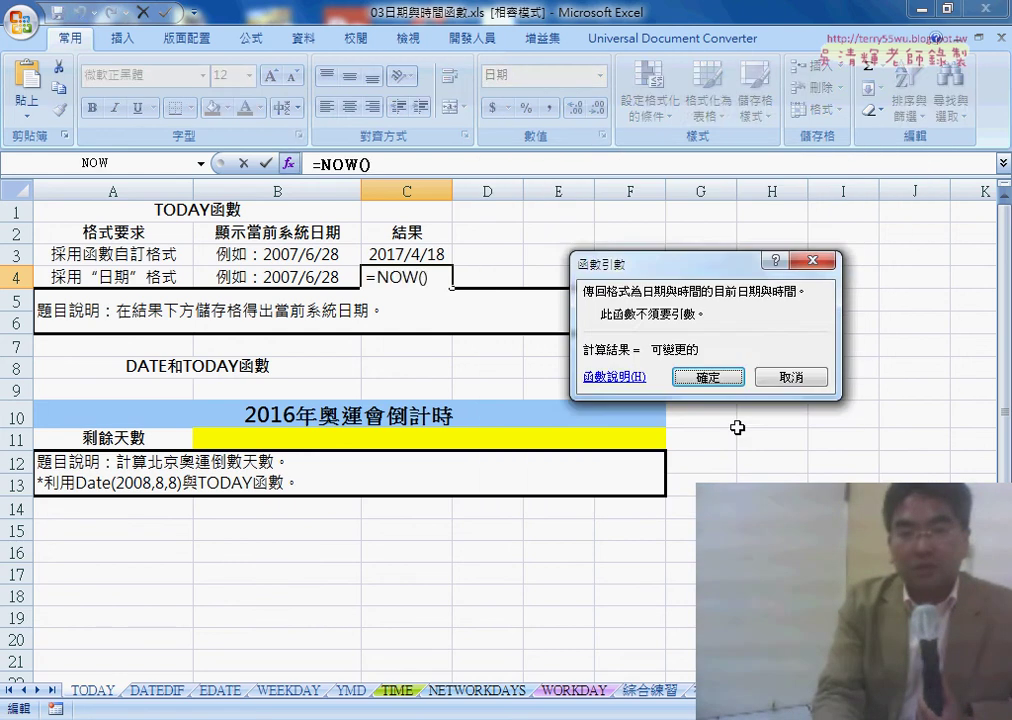
{"action": "left_click", "coordinate": [728, 438]}
{"action": "left_click_drag", "start_coordinate": [423, 255], "coordinate": [418, 271]}
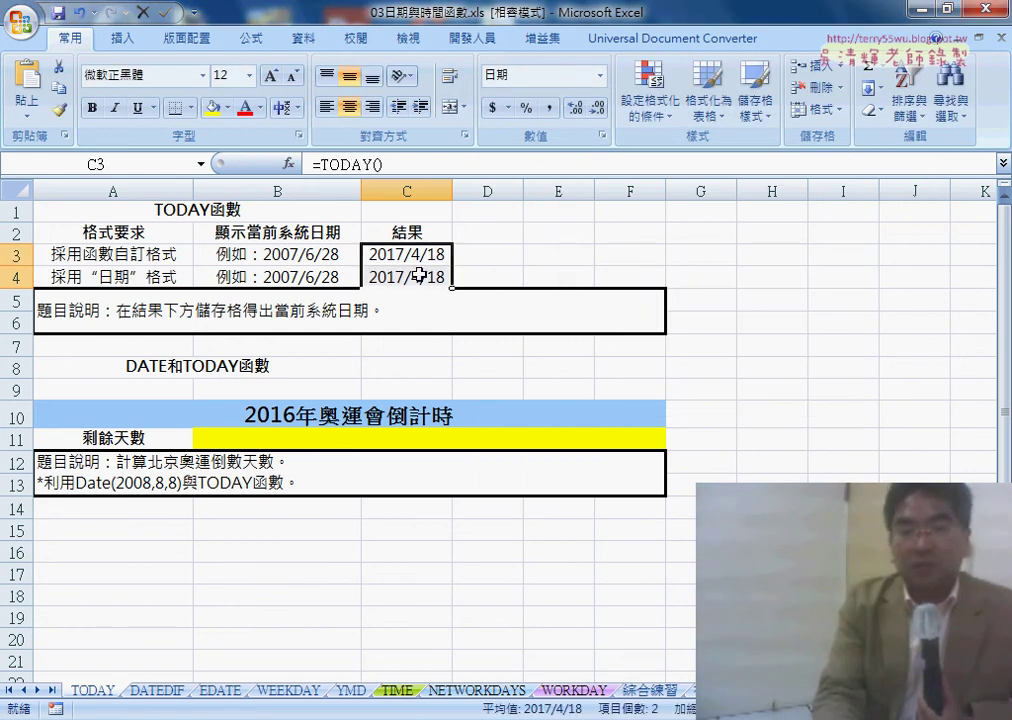
Give C3:C4 the 時間 format 2001/3/14 1:30 PM, showing 12:00 AM and 7:02 PM
{"action": "right_click", "coordinate": [422, 256]}
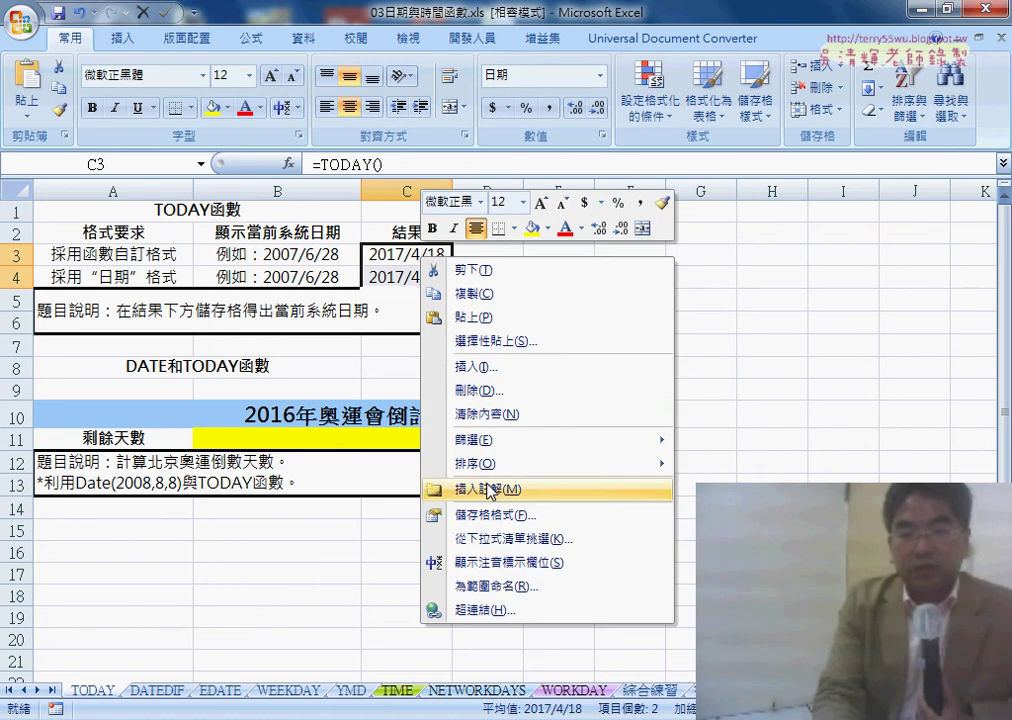
{"action": "left_click", "coordinate": [505, 516]}
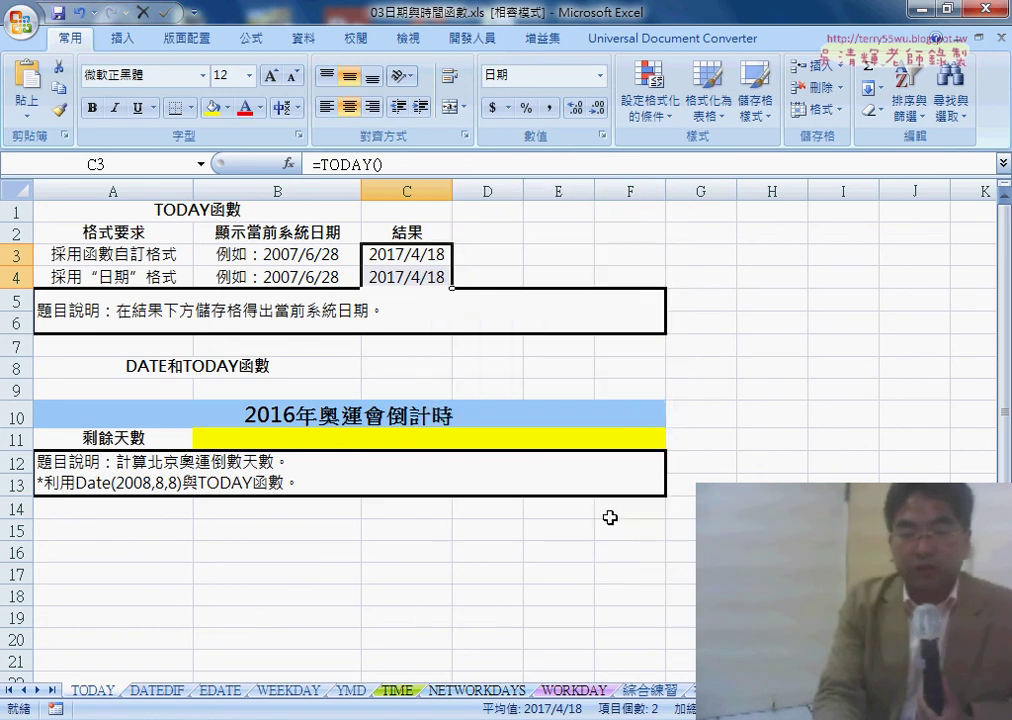
{"action": "left_click_drag", "start_coordinate": [330, 300], "coordinate": [578, 206]}
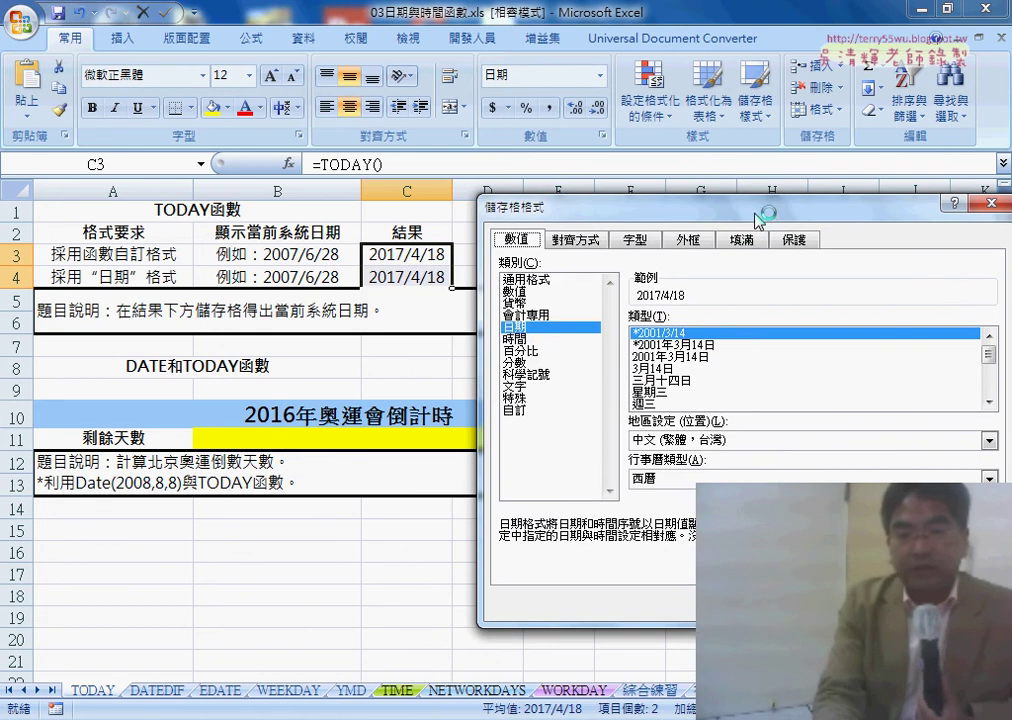
{"action": "left_click", "coordinate": [572, 340]}
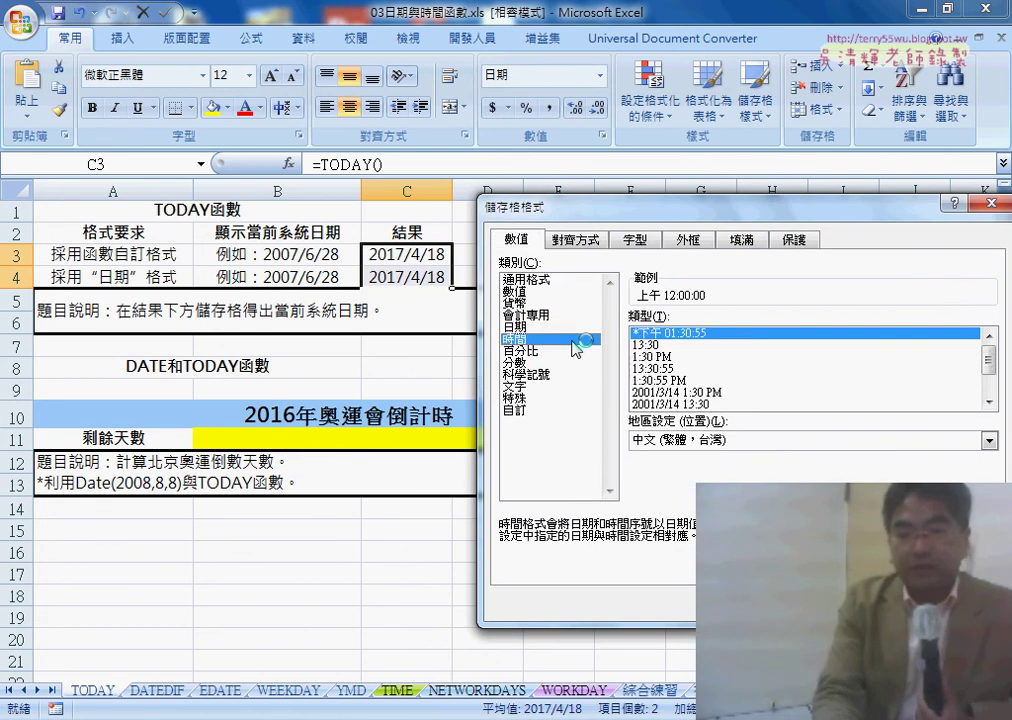
{"action": "left_click", "coordinate": [662, 394]}
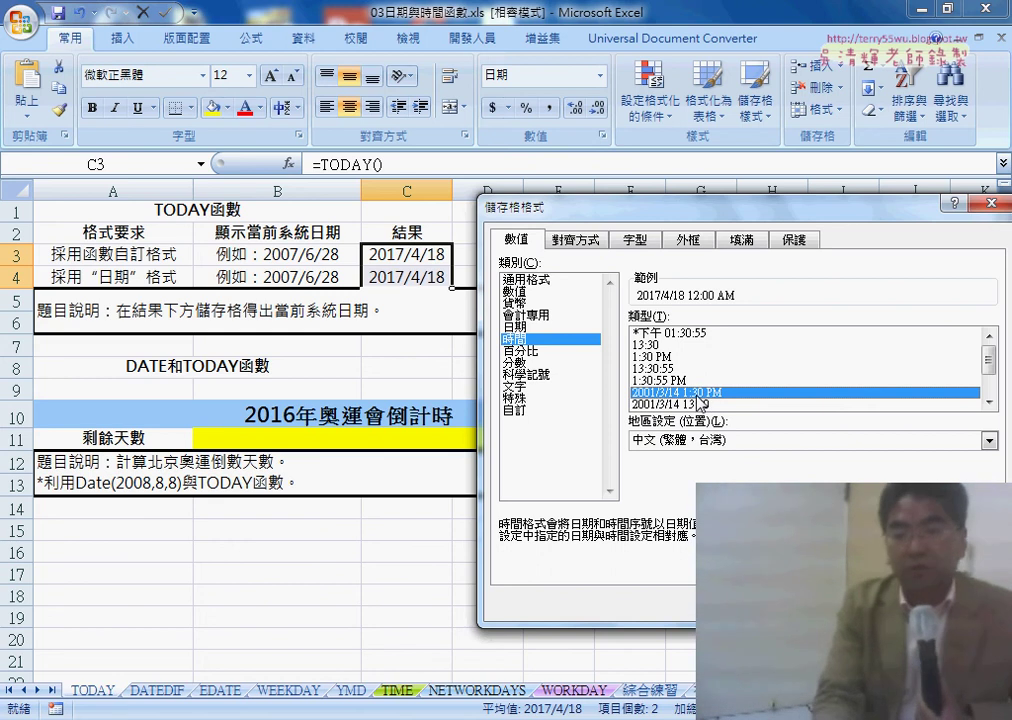
{"action": "key", "text": "Return"}
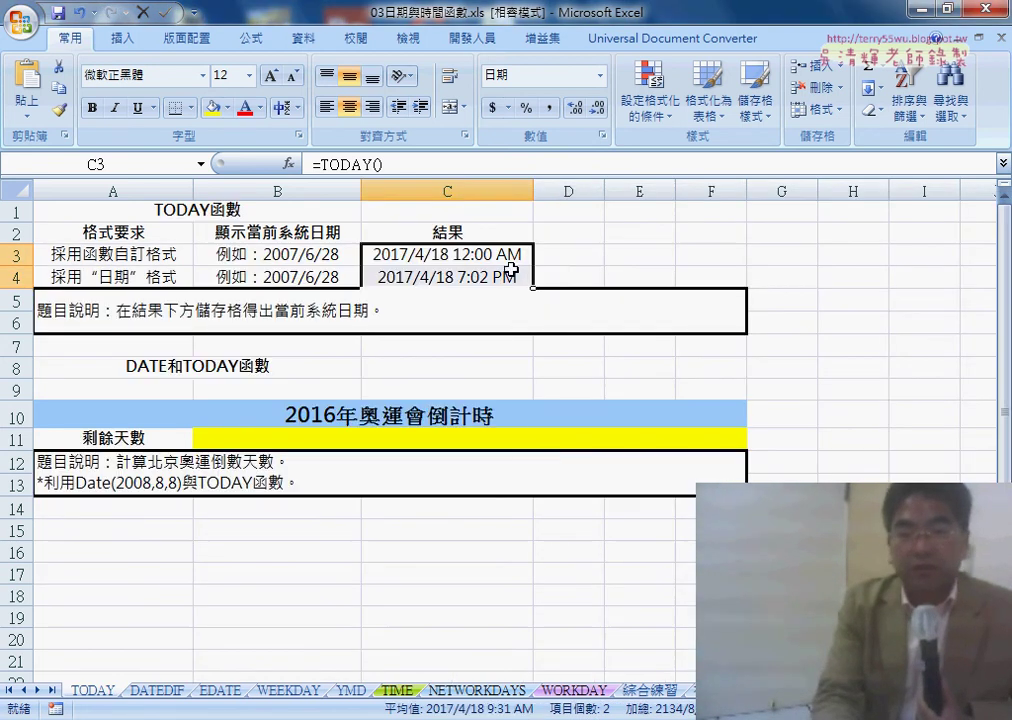
{"action": "left_click", "coordinate": [514, 262]}
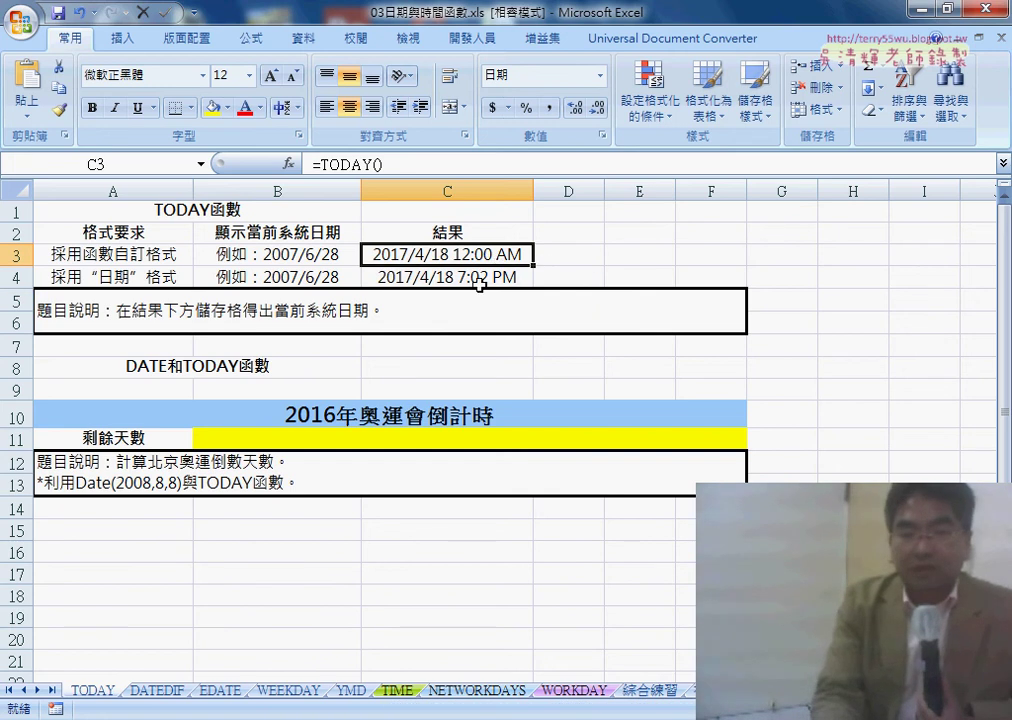
{"action": "left_click", "coordinate": [480, 284]}
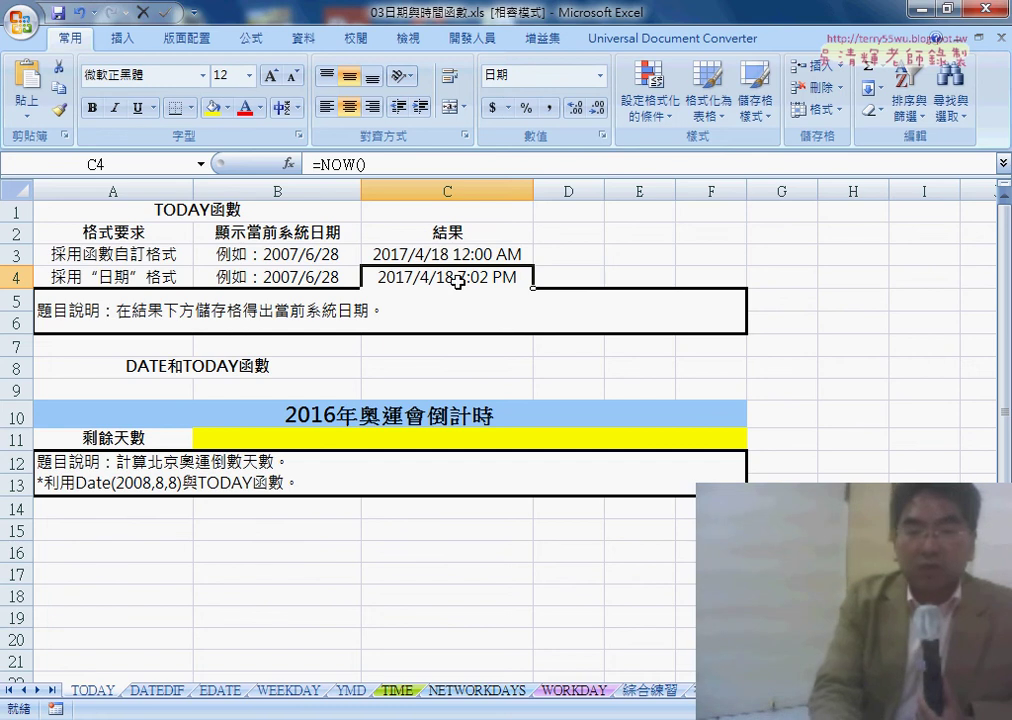
{"action": "left_click_drag", "start_coordinate": [484, 257], "coordinate": [484, 276]}
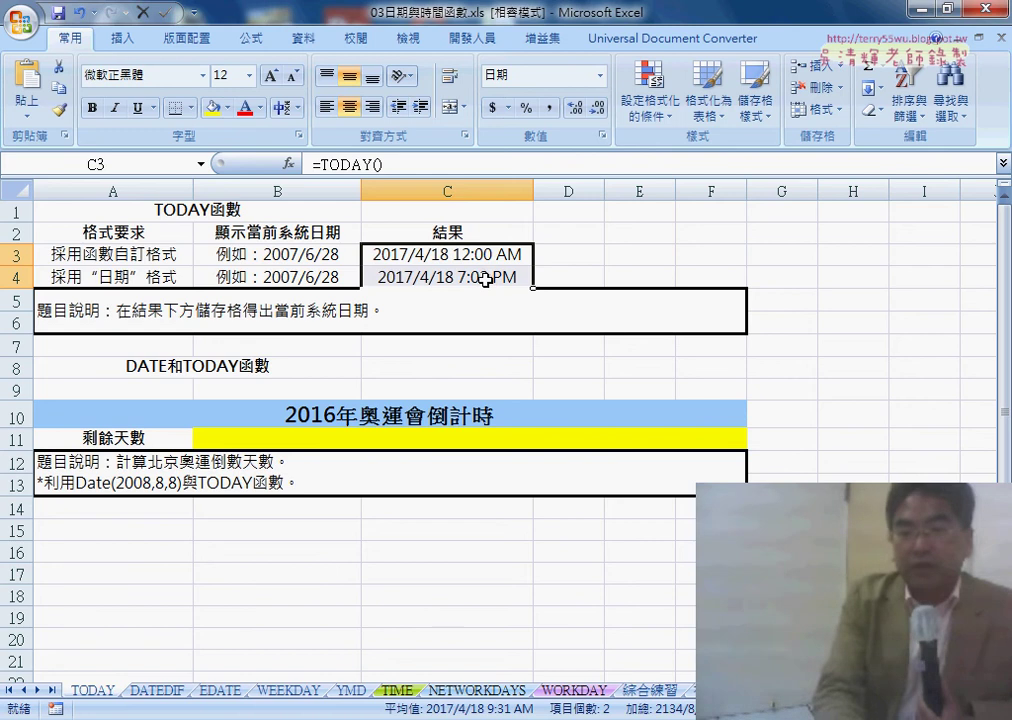
{"action": "left_click", "coordinate": [485, 280]}
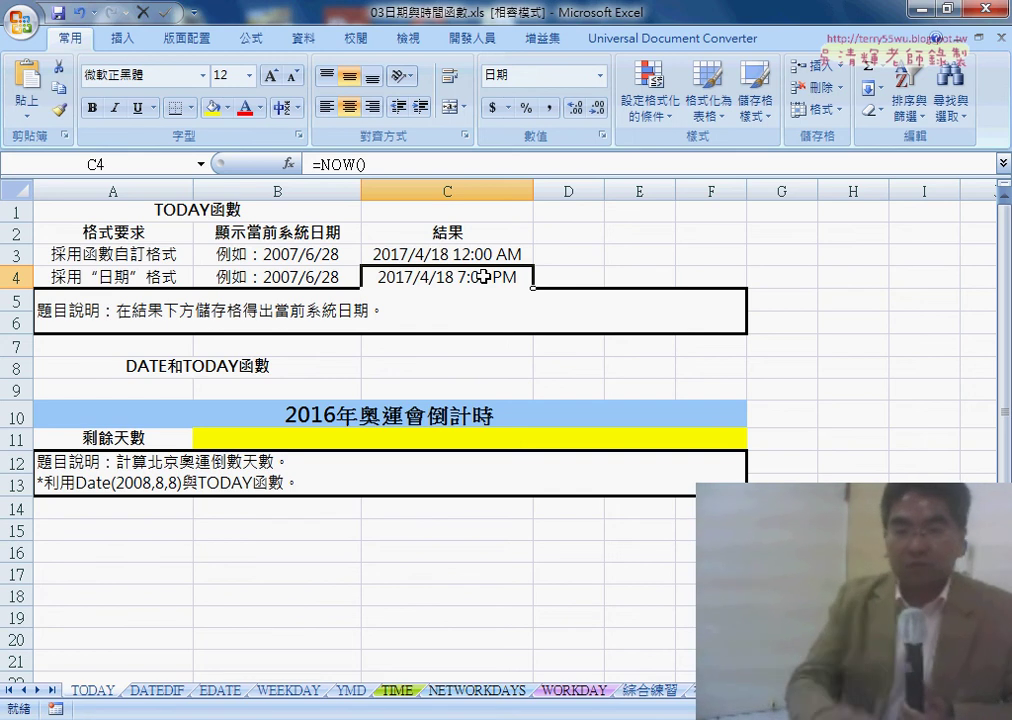
Return to the 綜合練習 sheet to view A2 displayed as 104.01.01(週四)
{"action": "left_click", "coordinate": [668, 690]}
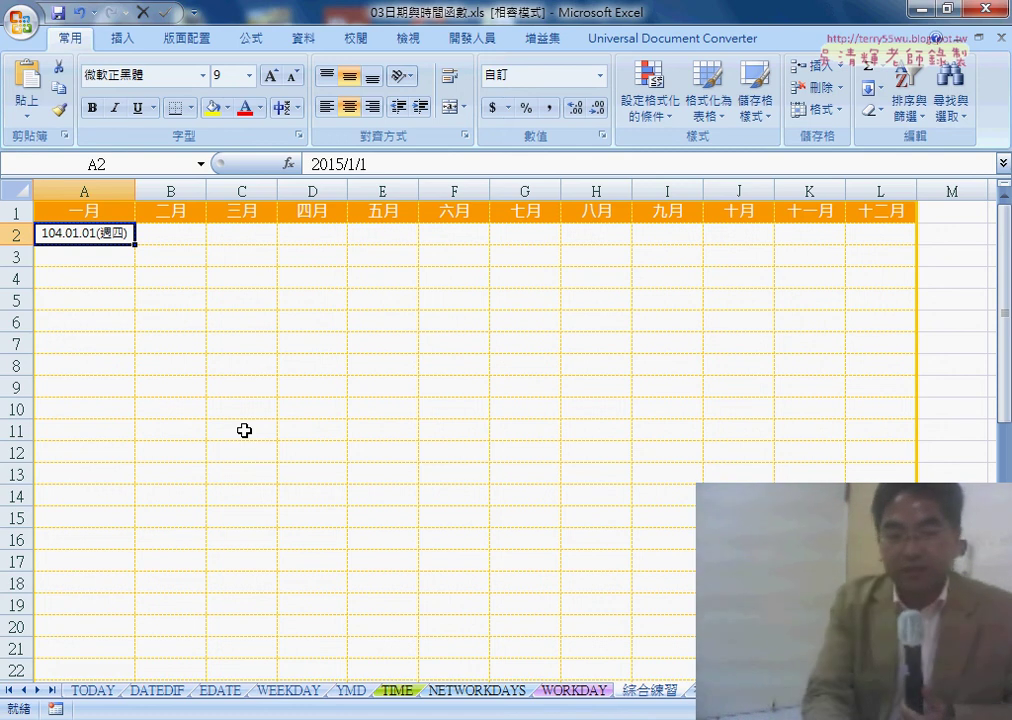
On the TODAY sheet, select C3:C4 and bring up 儲存格格式 for them
{"action": "left_click", "coordinate": [95, 691]}
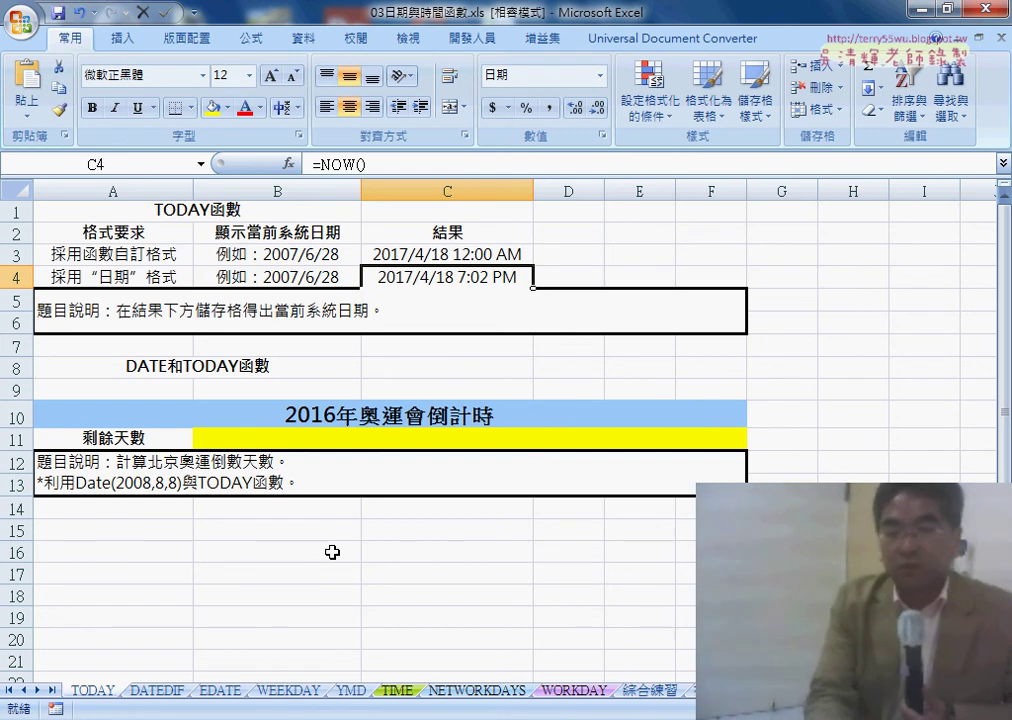
{"action": "left_click_drag", "start_coordinate": [426, 257], "coordinate": [432, 279]}
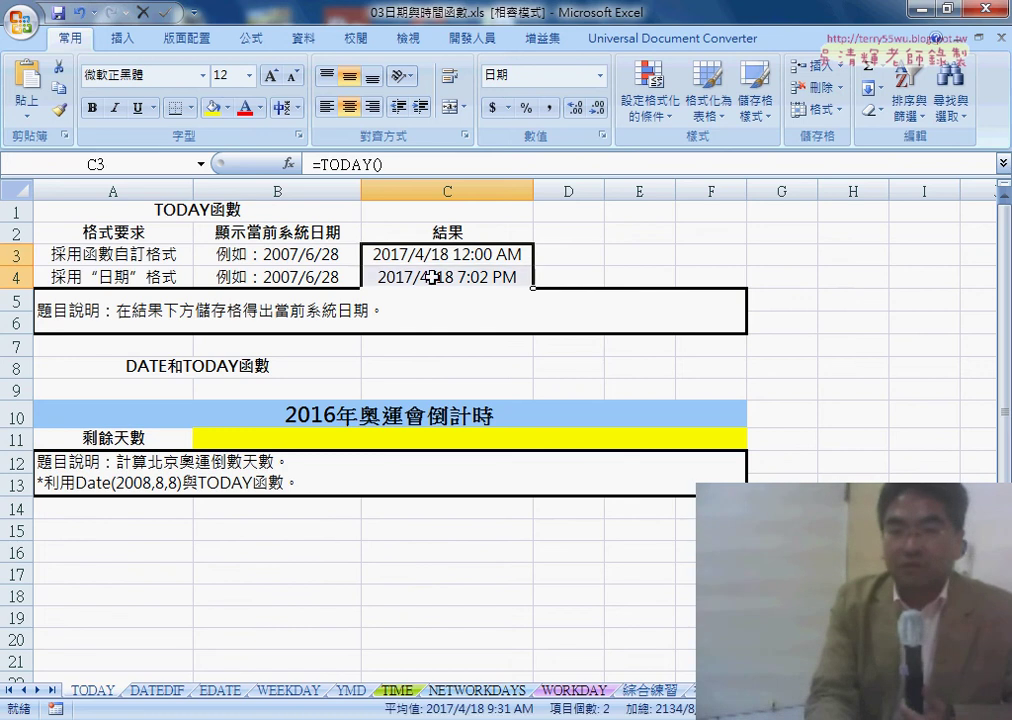
{"action": "right_click", "coordinate": [482, 264]}
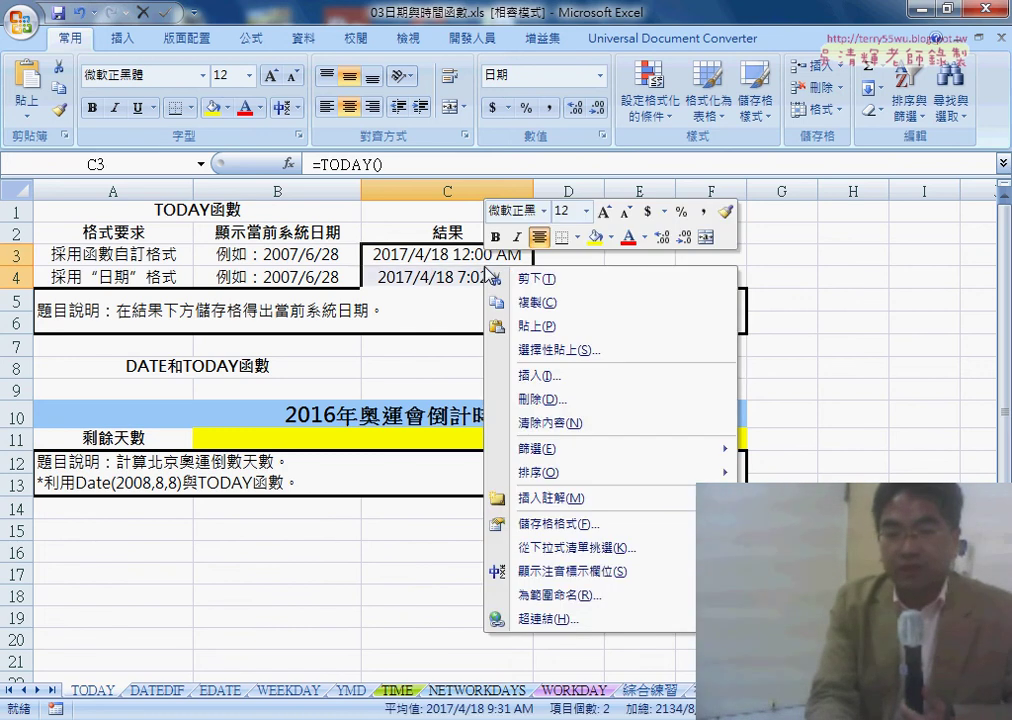
{"action": "left_click", "coordinate": [657, 520]}
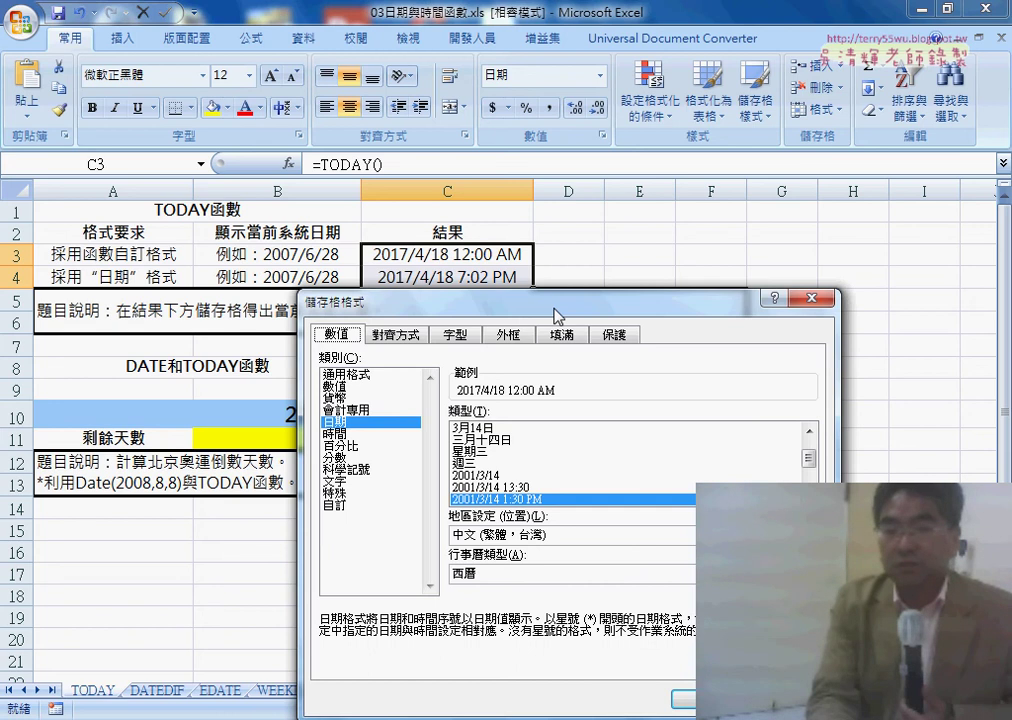
{"action": "mouse_move", "coordinate": [558, 315]}
{"action": "left_mouse_down"}
{"action": "mouse_move", "coordinate": [640, 168]}
{"action": "mouse_move", "coordinate": [680, 166]}
{"action": "mouse_move", "coordinate": [627, 153]}
{"action": "left_mouse_up"}
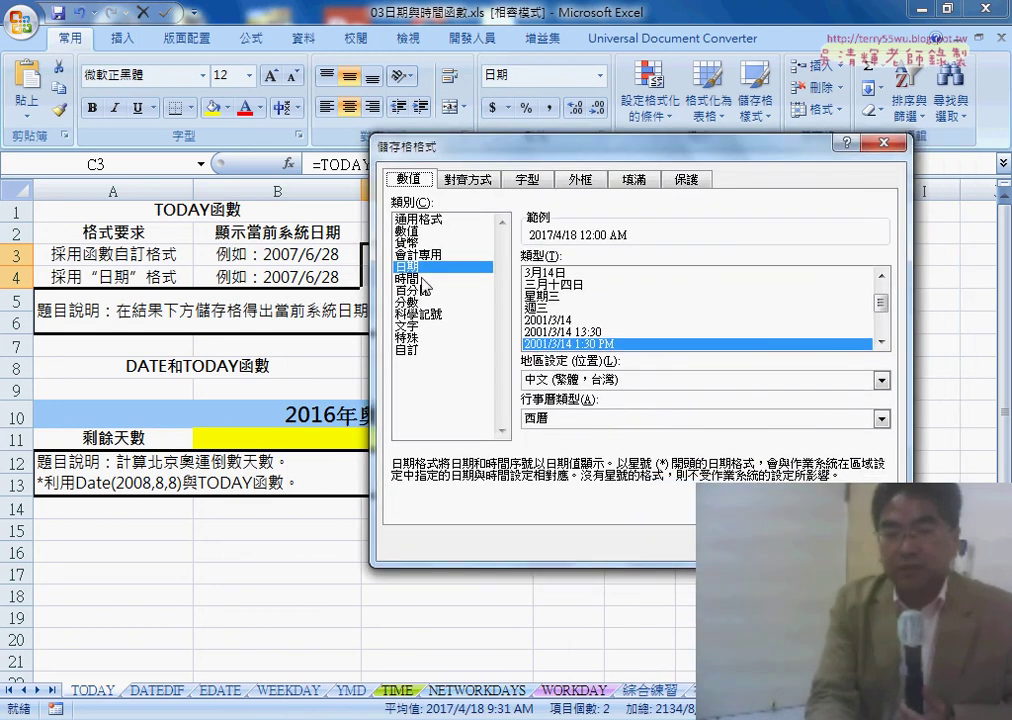
Choose the 中華民國曆 calendar with the 90/3/14 date type, previewing 106/4/18
{"action": "left_click", "coordinate": [547, 417]}
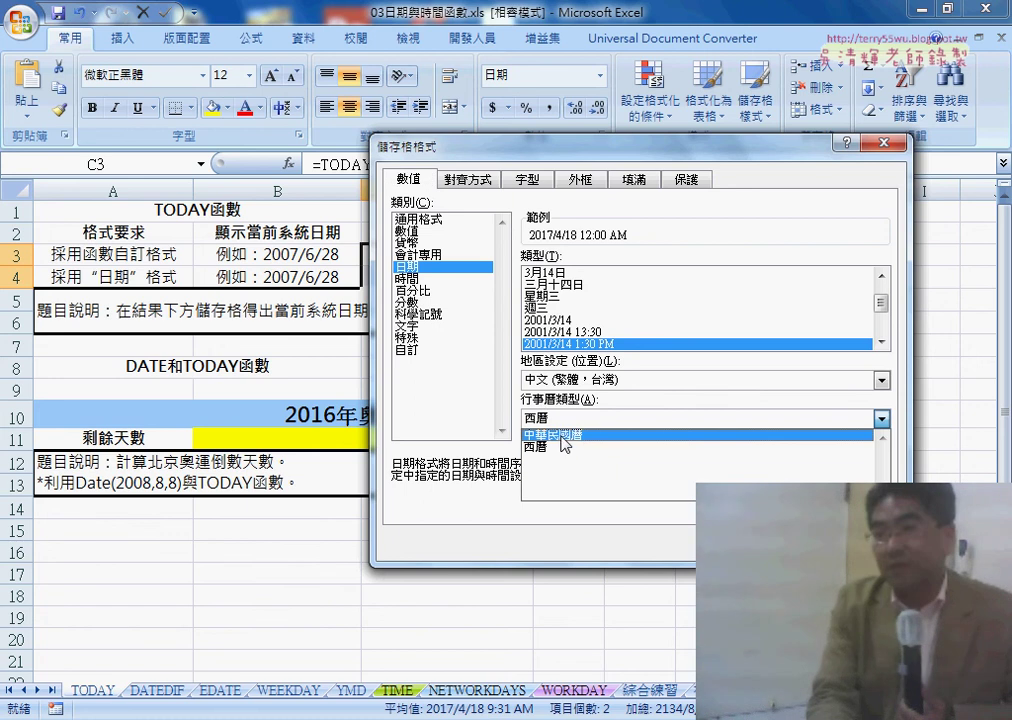
{"action": "left_click", "coordinate": [580, 436]}
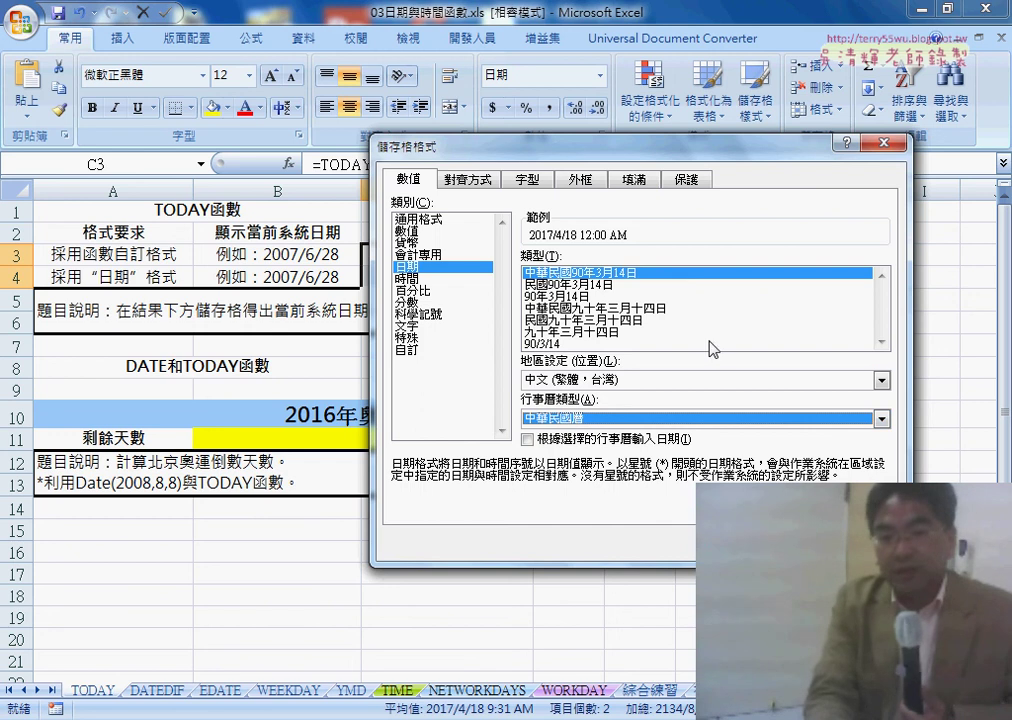
{"action": "left_click", "coordinate": [543, 345]}
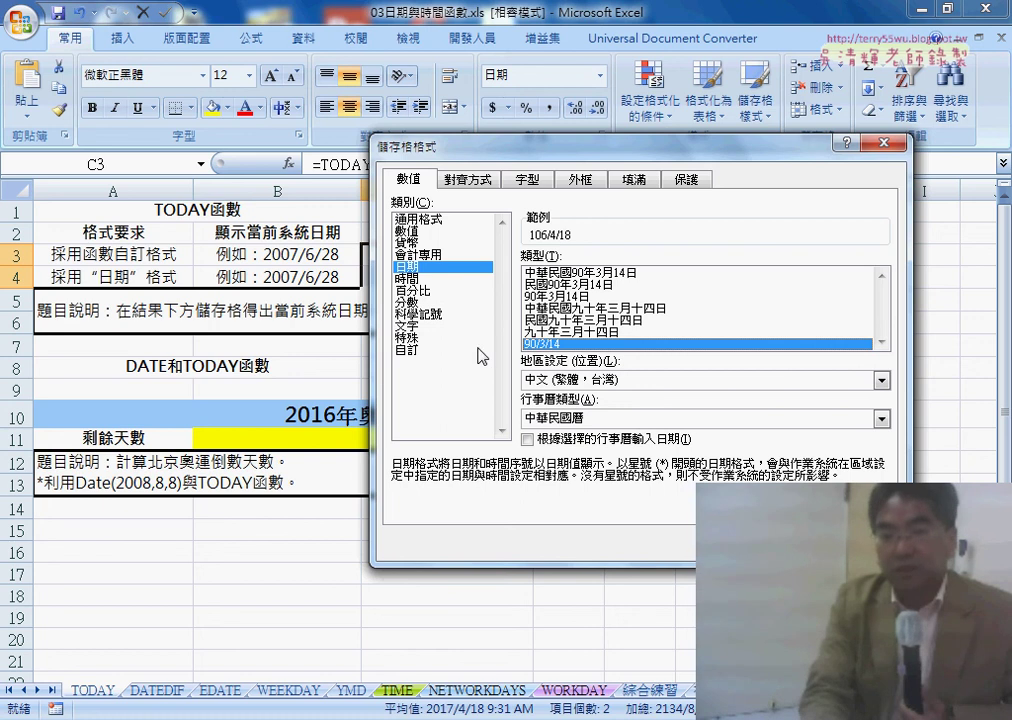
Apply the custom code [$-404]e.mm.dd(aaaa);@ so C3:C4 show 106.04.18(星期二)
{"action": "left_click", "coordinate": [411, 352]}
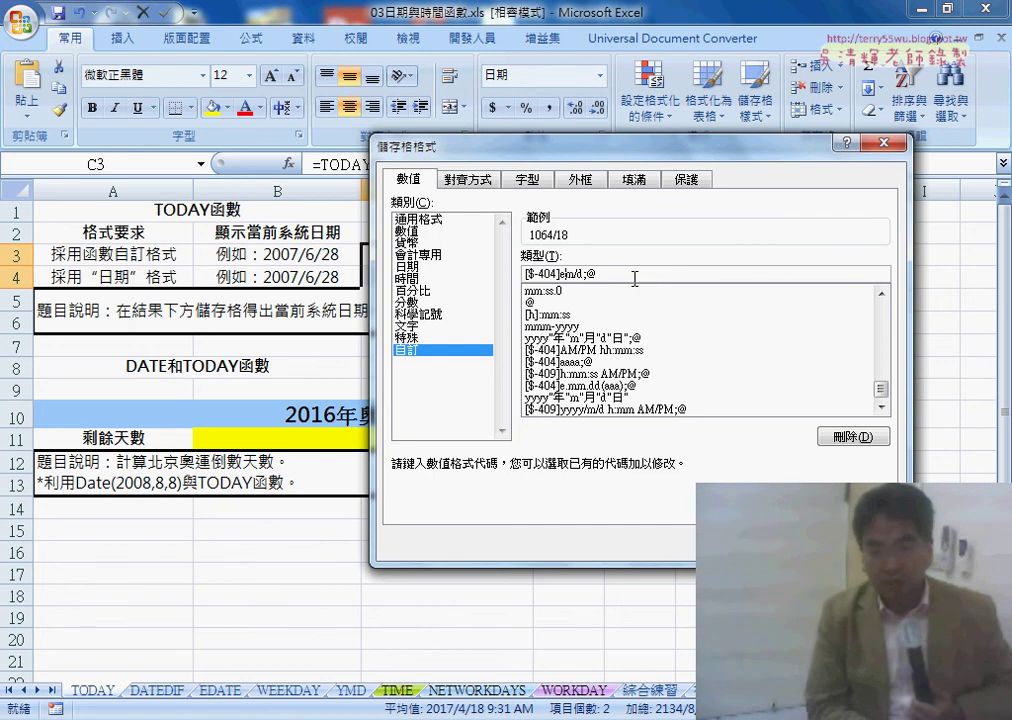
{"action": "key", "text": "Delete"}
{"action": "type", "text": "."}
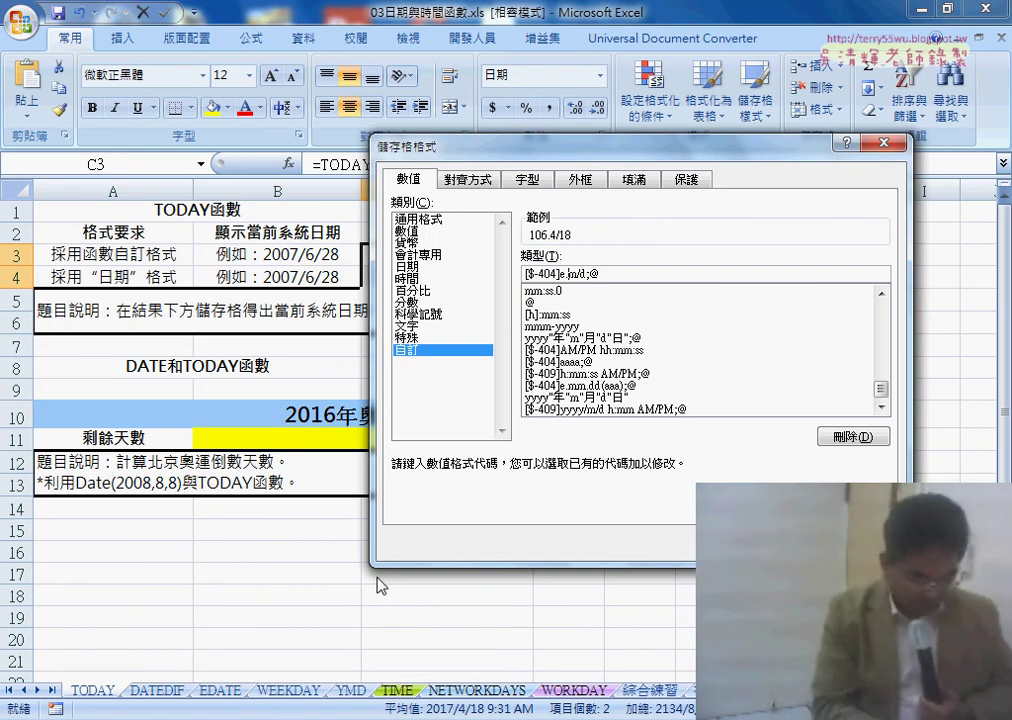
{"action": "type", "text": "m."}
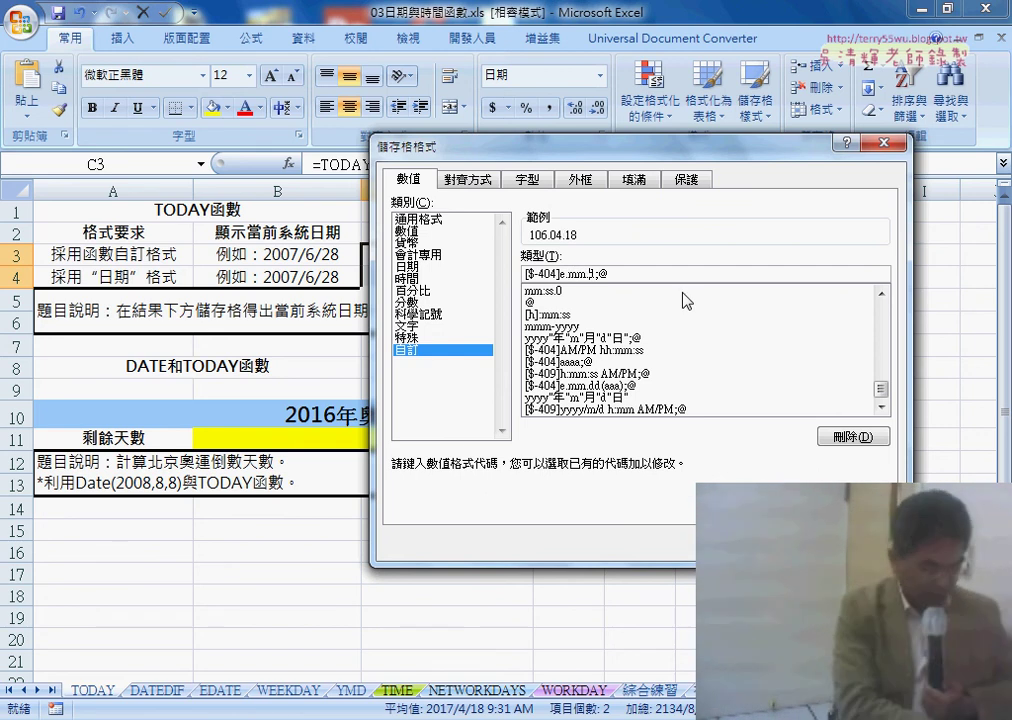
{"action": "key", "text": "BackSpace"}
{"action": "type", "text": "."}
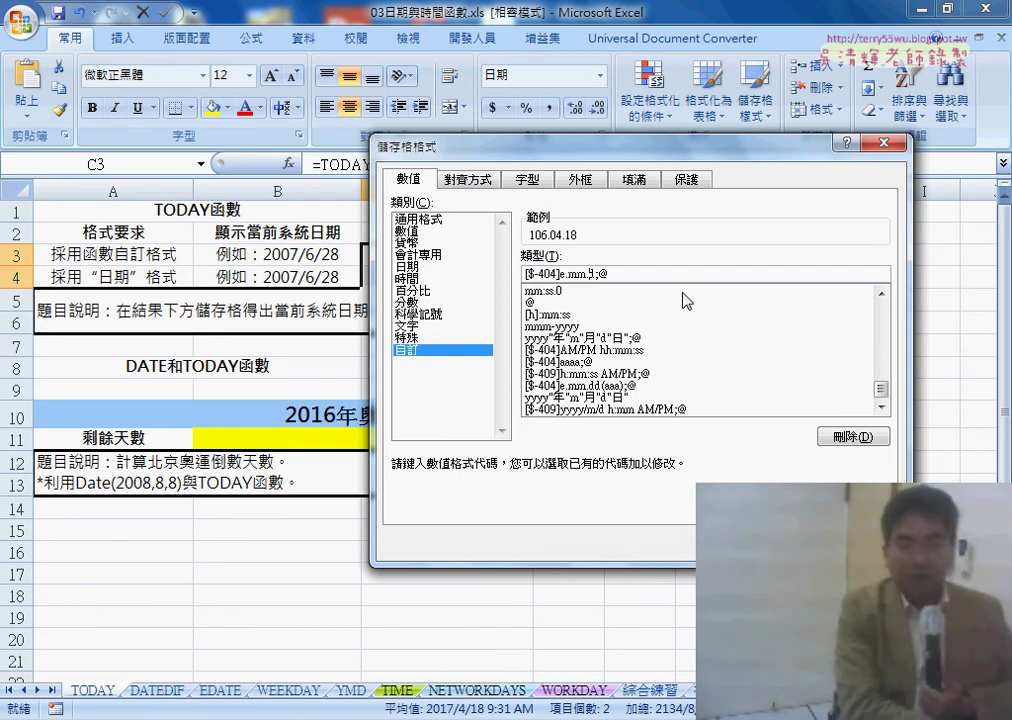
{"action": "type", "text": "dd"}
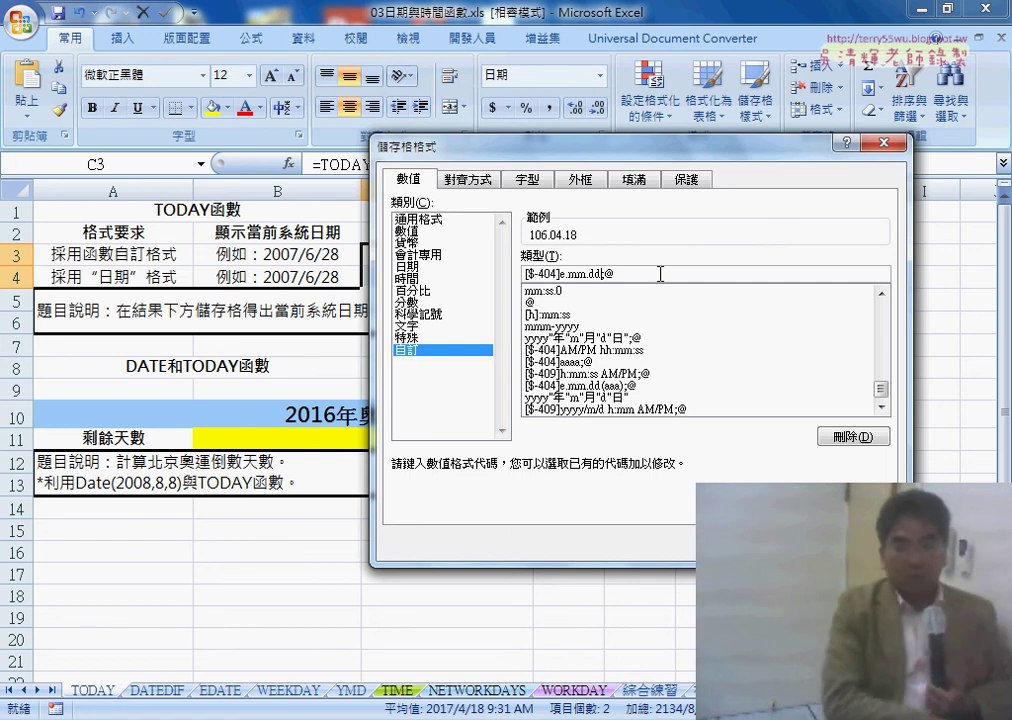
{"action": "type", "text": "()"}
{"action": "key", "text": "Left"}
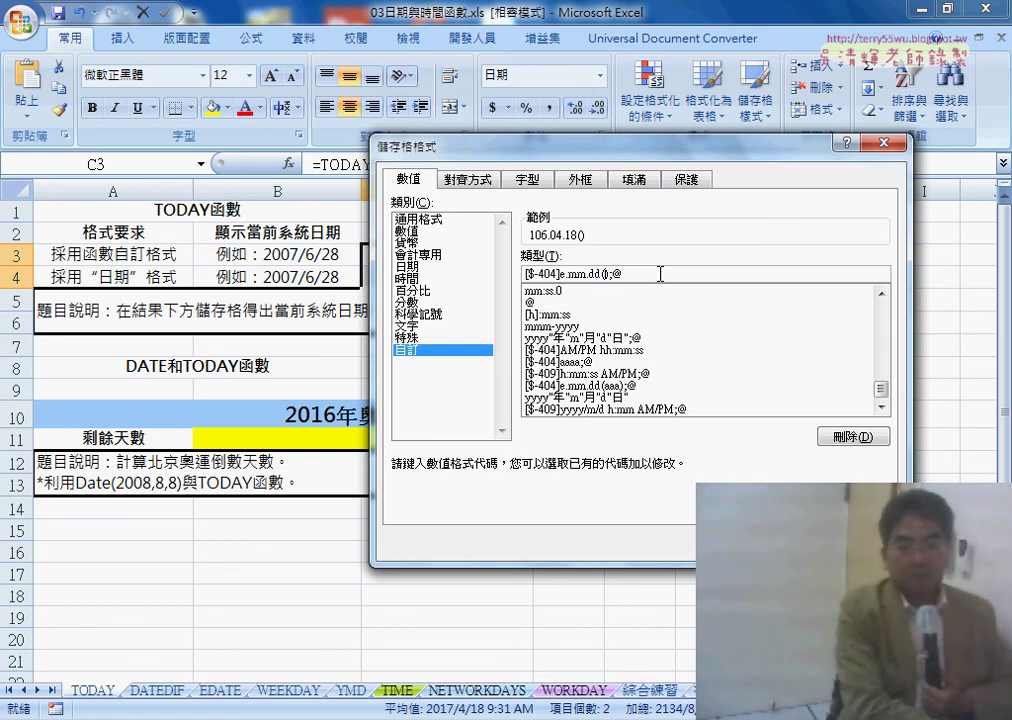
{"action": "type", "text": "aaa"}
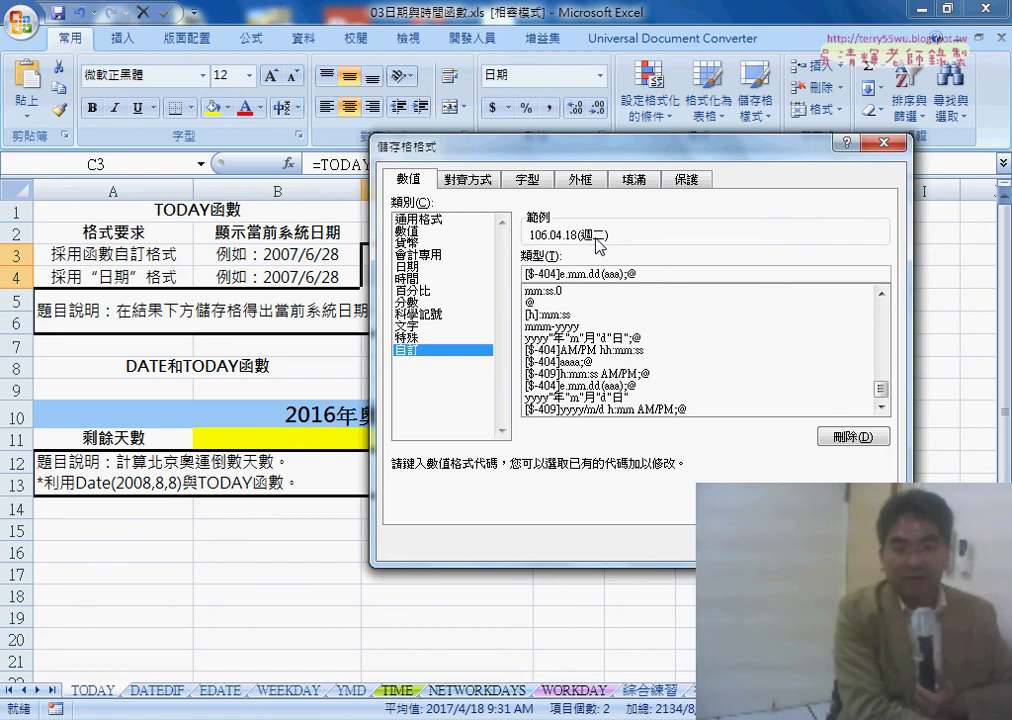
{"action": "type", "text": "a"}
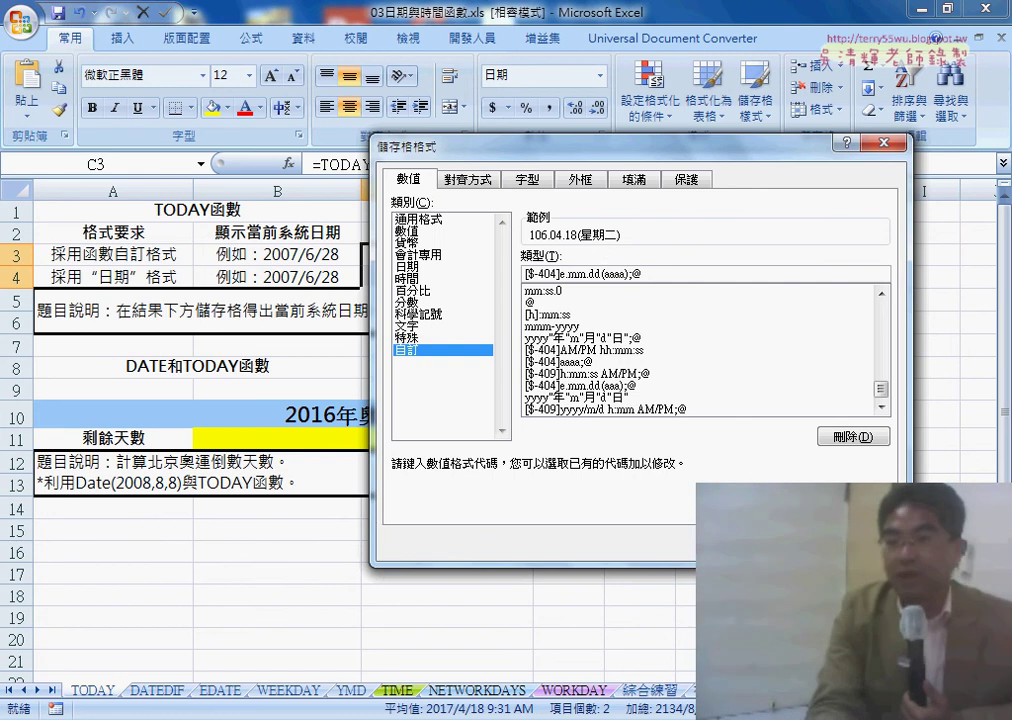
{"action": "key", "text": "Return"}
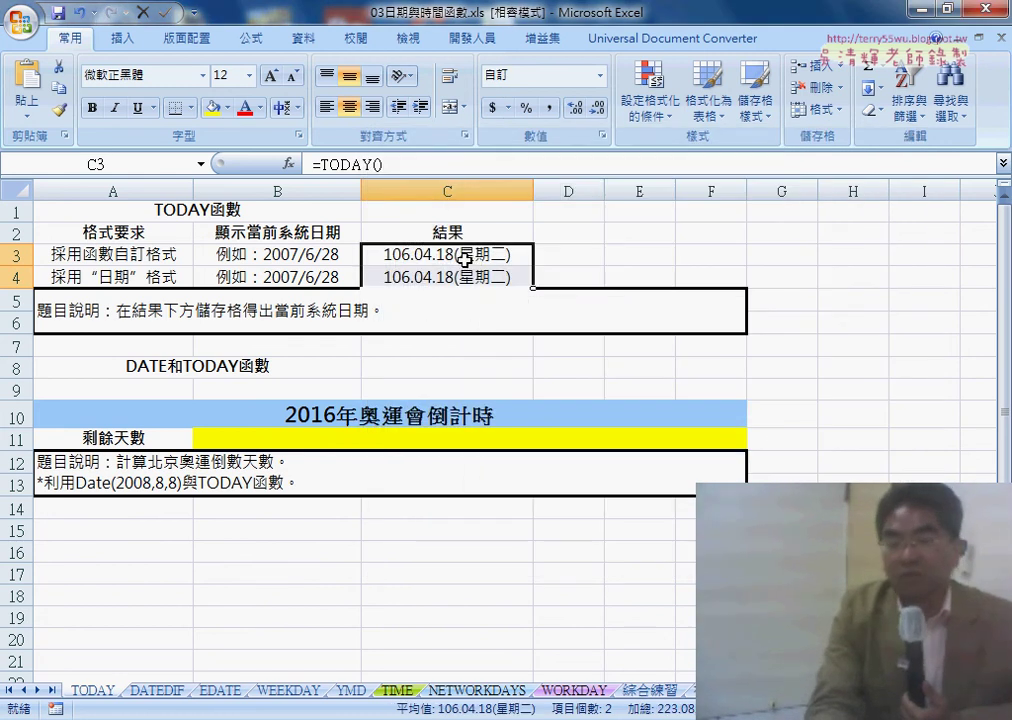
For C3, pick the 週三 weekday date type and view its code [$-404]aaa;@
{"action": "left_click", "coordinate": [487, 257]}
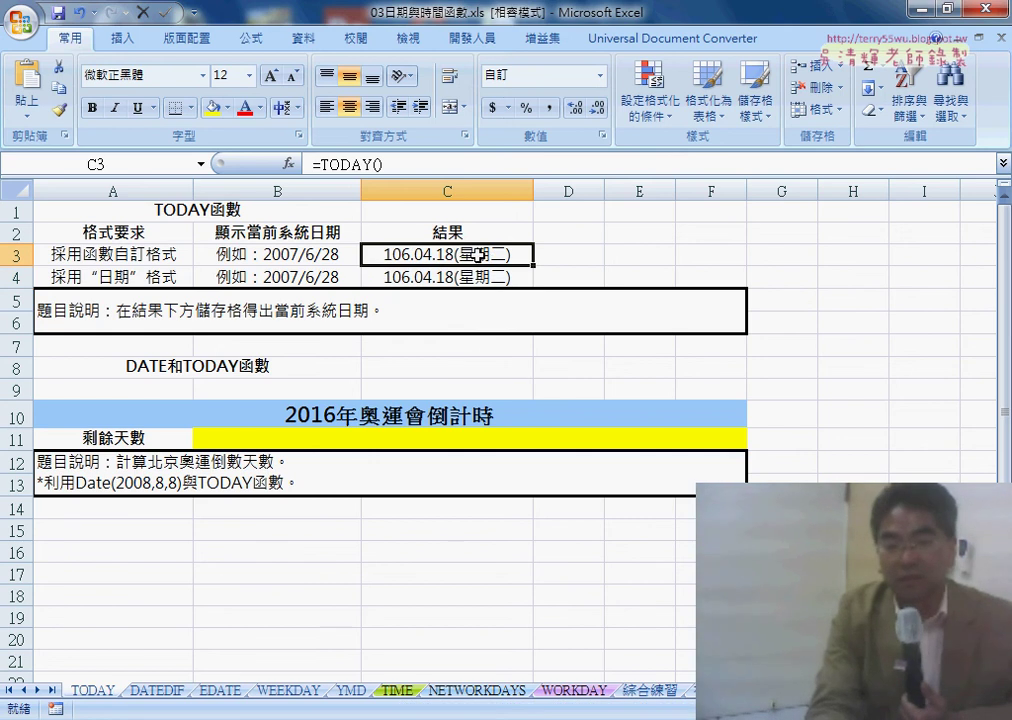
{"action": "right_click", "coordinate": [478, 256]}
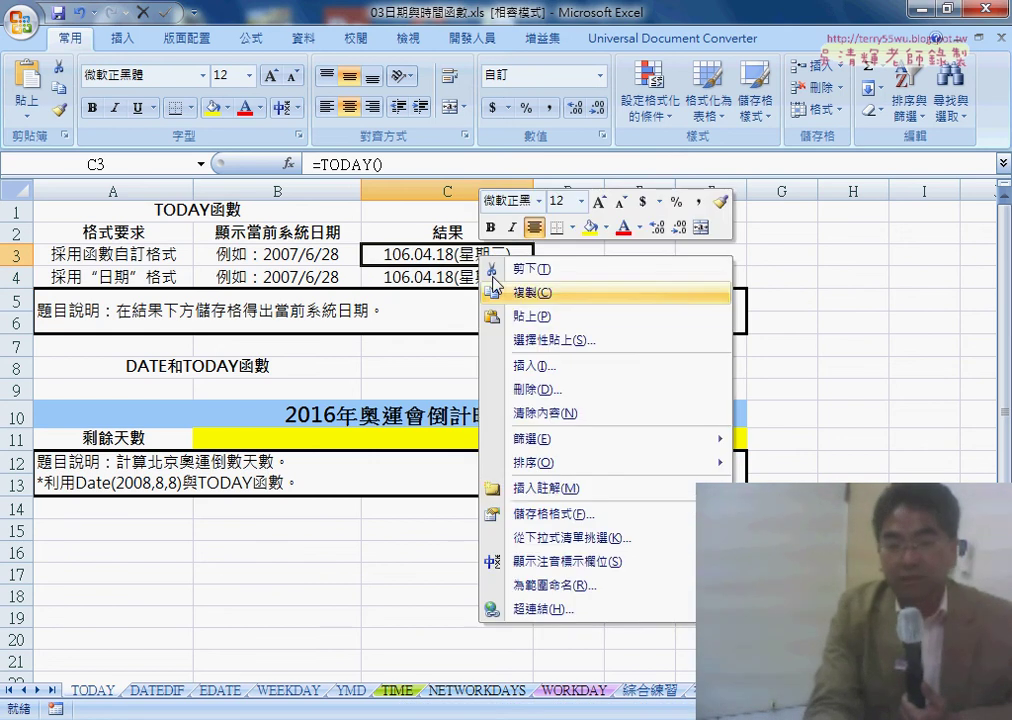
{"action": "left_click", "coordinate": [586, 514]}
{"action": "left_click_drag", "start_coordinate": [471, 308], "coordinate": [586, 172]}
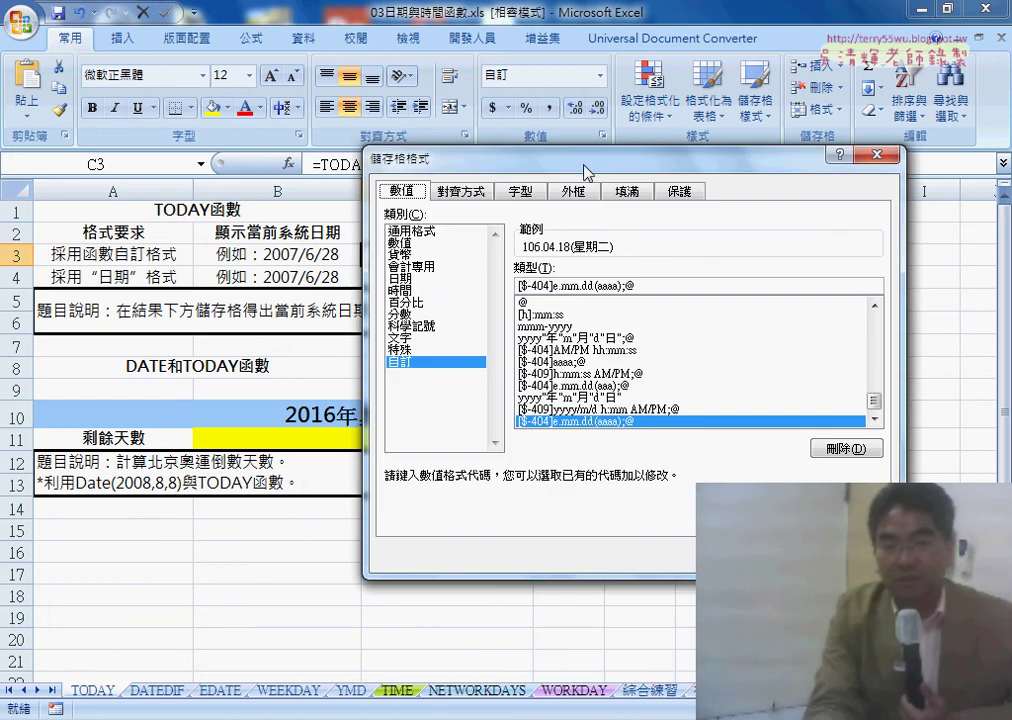
{"action": "left_click", "coordinate": [424, 280]}
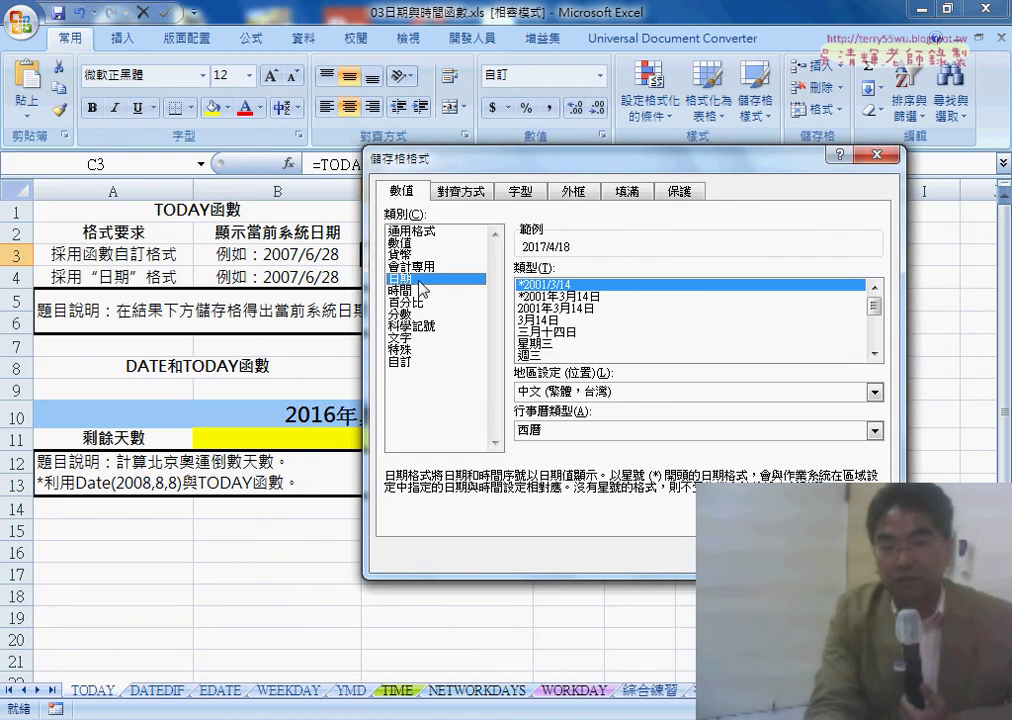
{"action": "left_click", "coordinate": [535, 343]}
{"action": "left_click", "coordinate": [538, 356]}
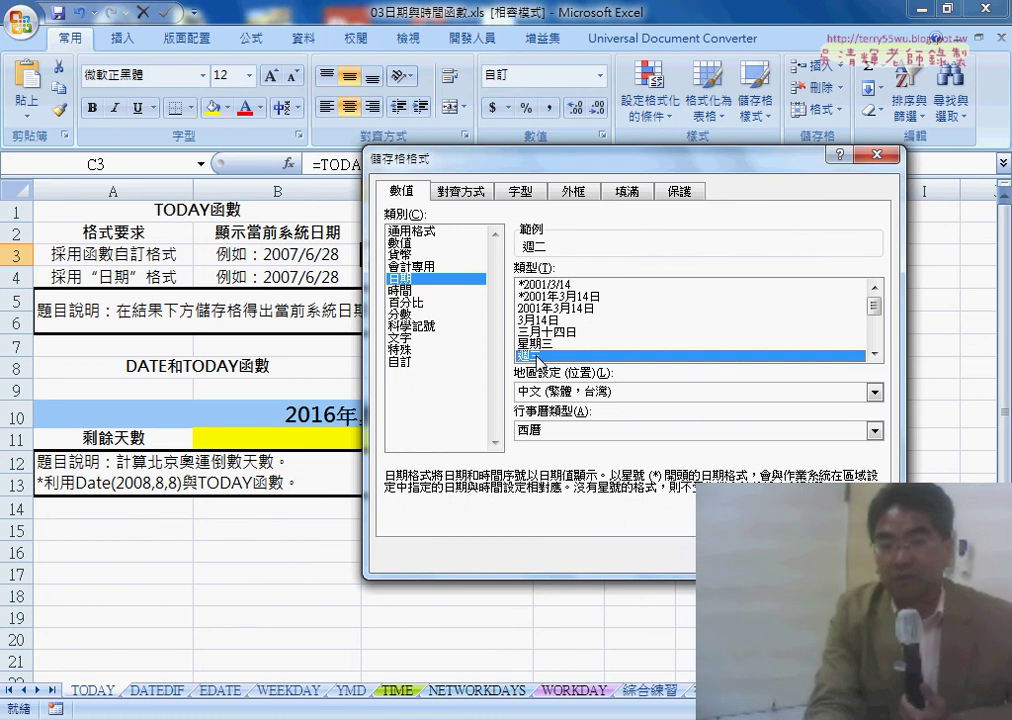
{"action": "left_click", "coordinate": [400, 362]}
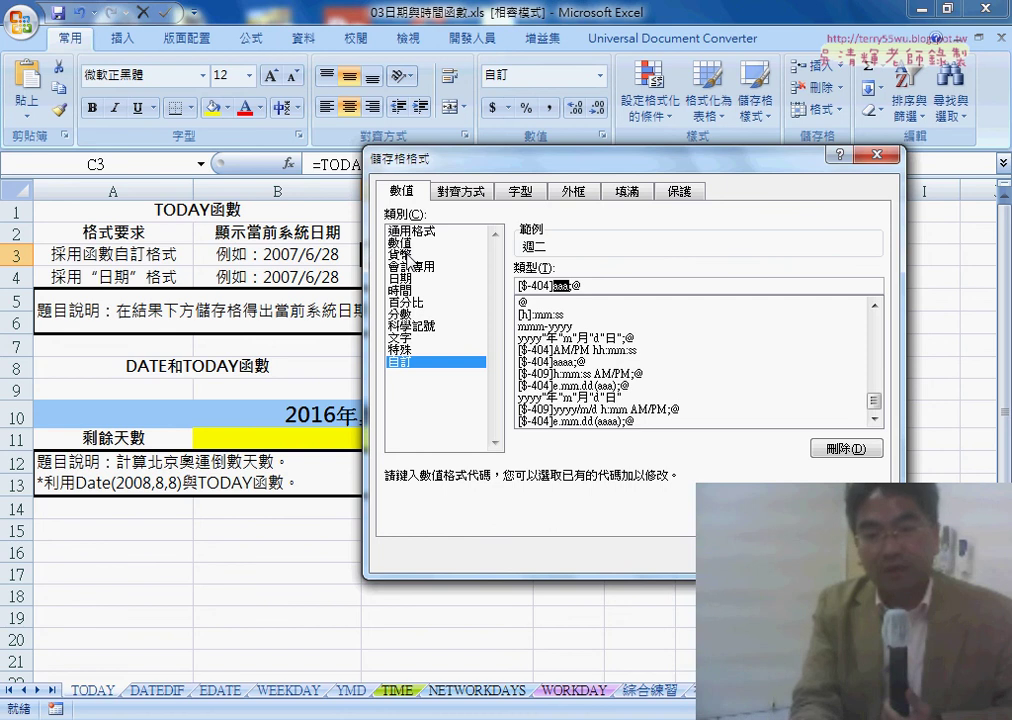
{"action": "left_click", "coordinate": [408, 257]}
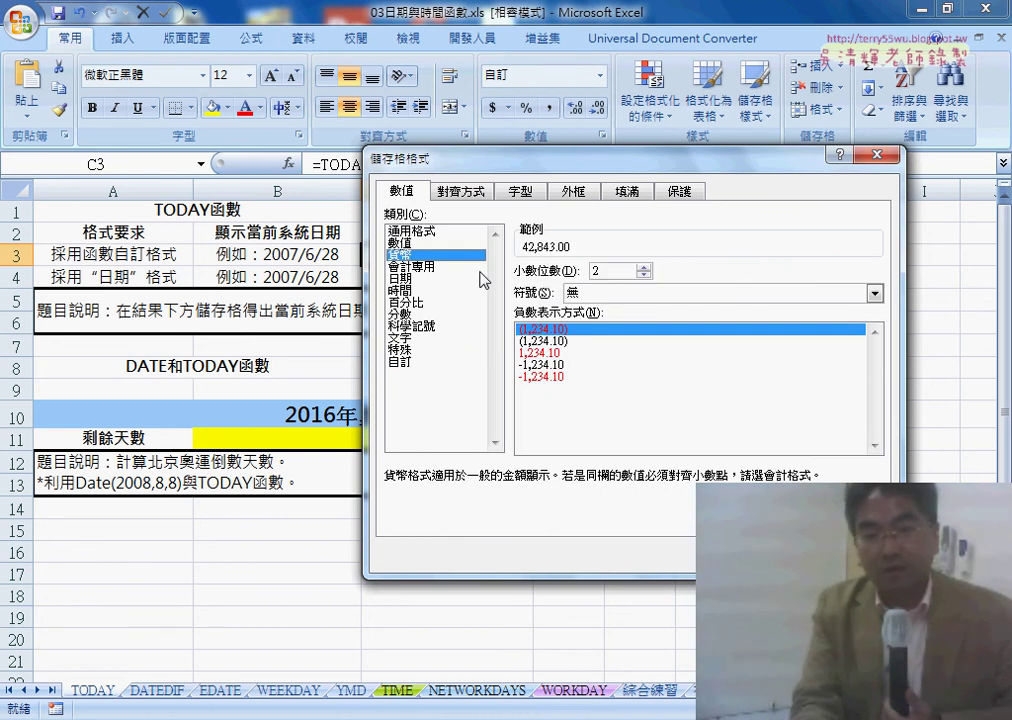
{"action": "left_click", "coordinate": [588, 293]}
{"action": "left_click", "coordinate": [612, 333]}
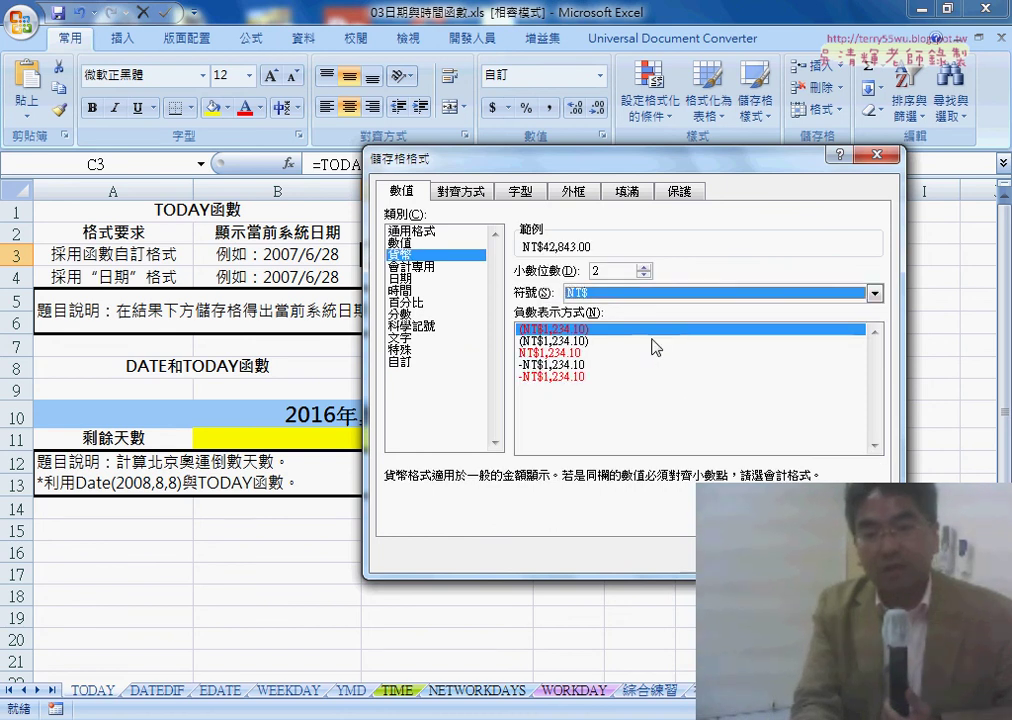
{"action": "left_click", "coordinate": [400, 361]}
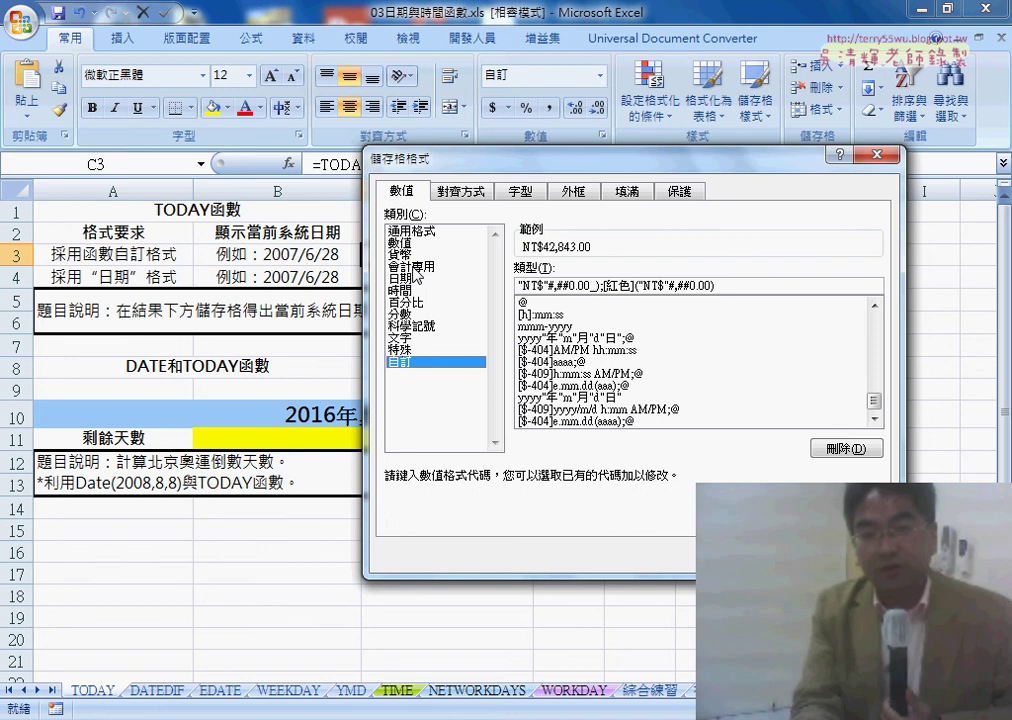
{"action": "left_click", "coordinate": [414, 267]}
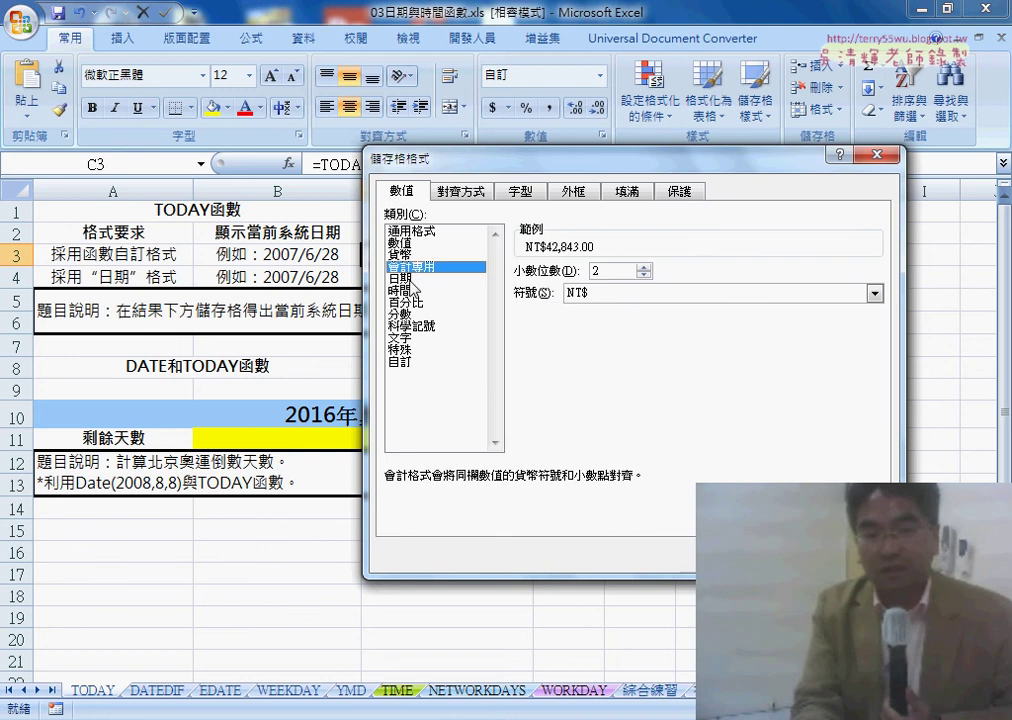
{"action": "left_click", "coordinate": [414, 279]}
{"action": "left_click", "coordinate": [410, 302]}
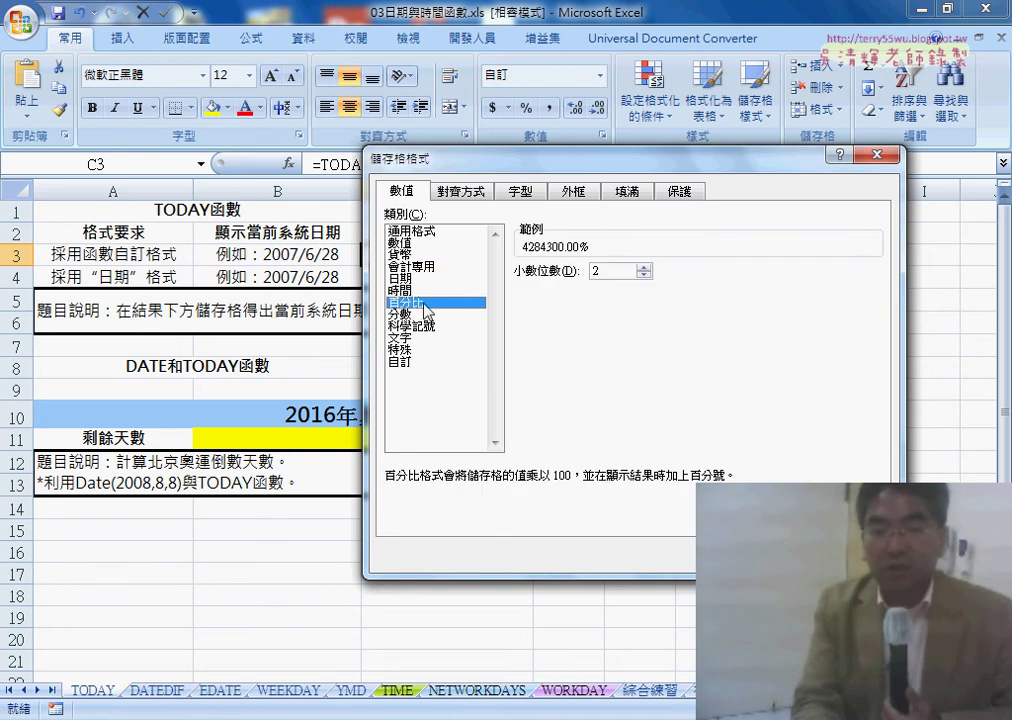
{"action": "left_click", "coordinate": [418, 362]}
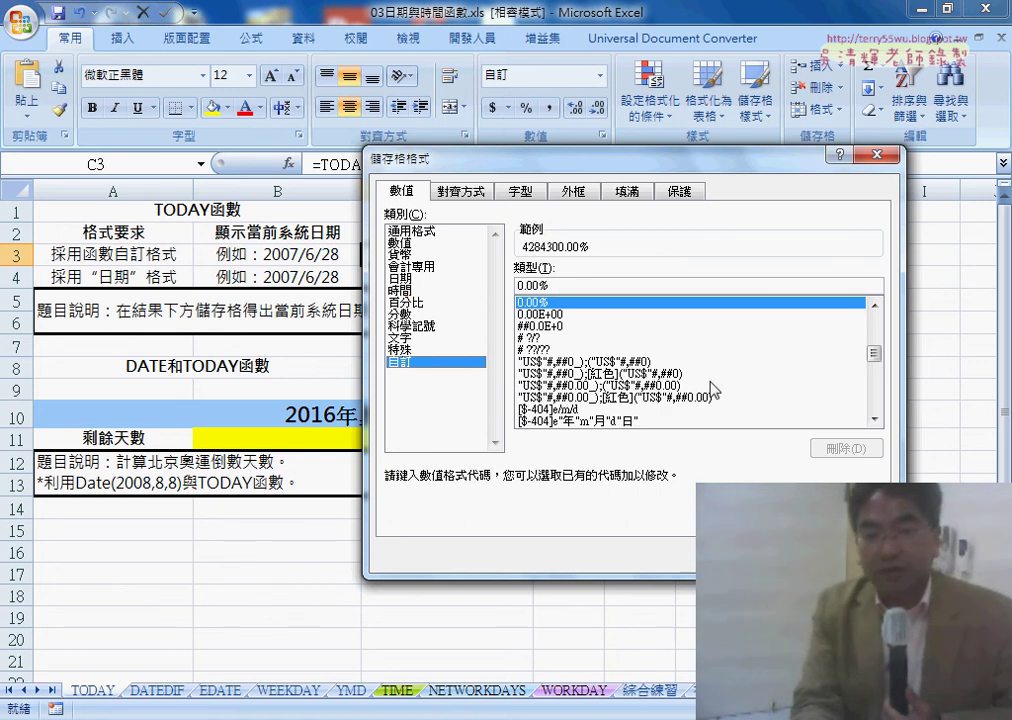
{"action": "scroll", "coordinate": [877, 400], "scroll_direction": "down", "scroll_amount": 3}
{"action": "scroll", "coordinate": [877, 400], "scroll_direction": "down", "scroll_amount": 3}
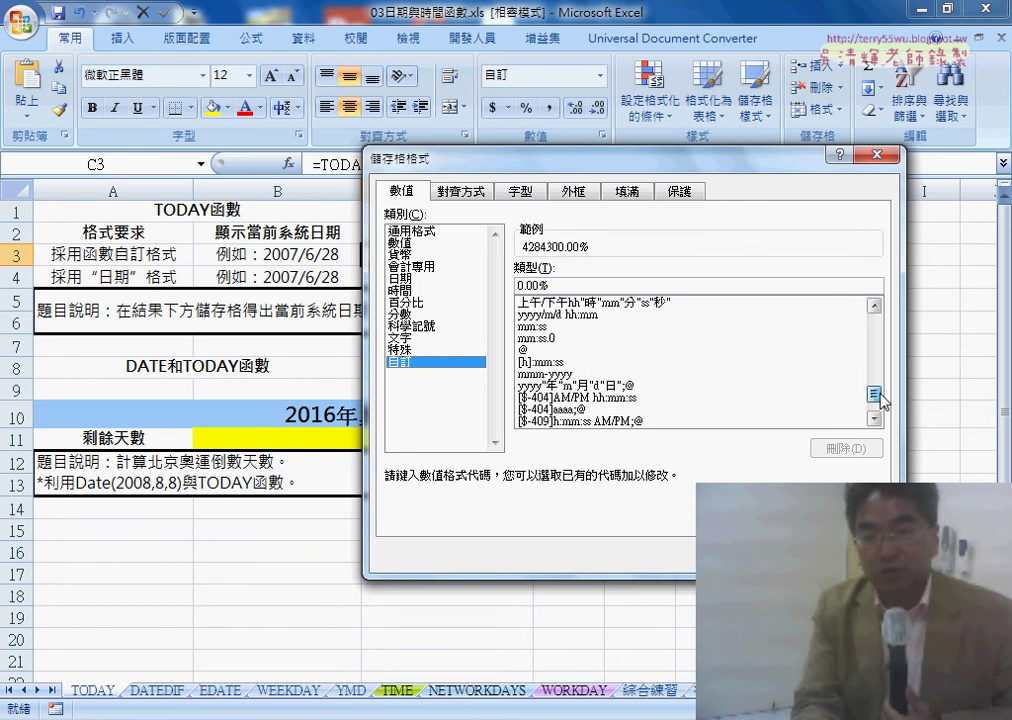
{"action": "scroll", "coordinate": [880, 392], "scroll_direction": "down", "scroll_amount": 3}
{"action": "left_click_drag", "start_coordinate": [875, 386], "coordinate": [875, 321]}
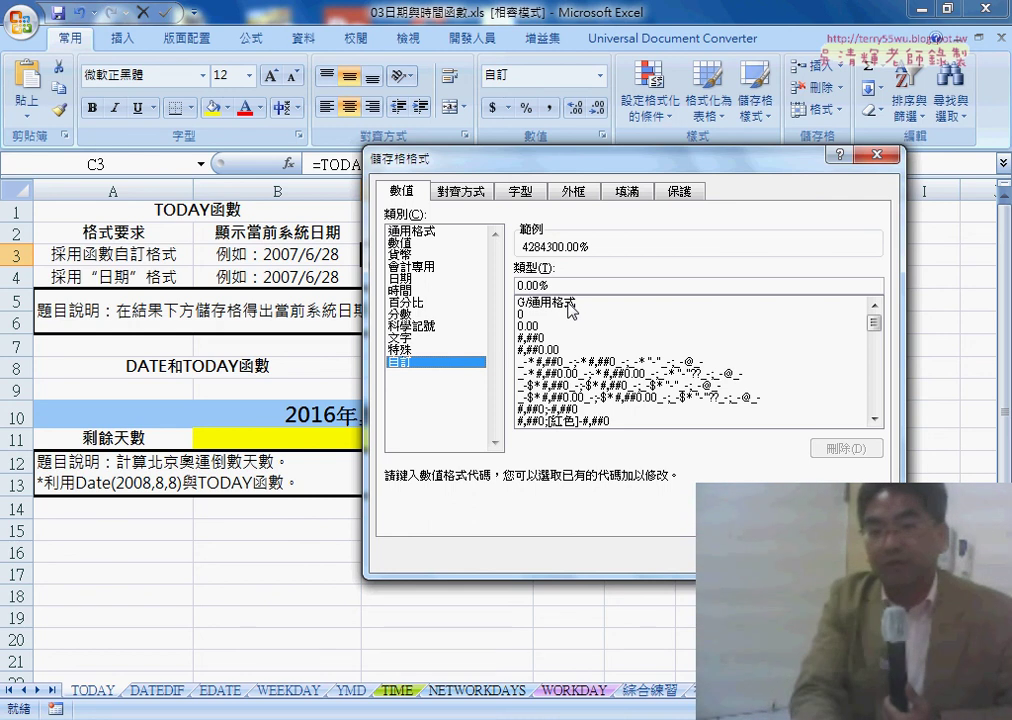
Try the format code 00 as a preview, then cancel, leaving C3 unchanged
{"action": "double_click", "coordinate": [518, 287]}
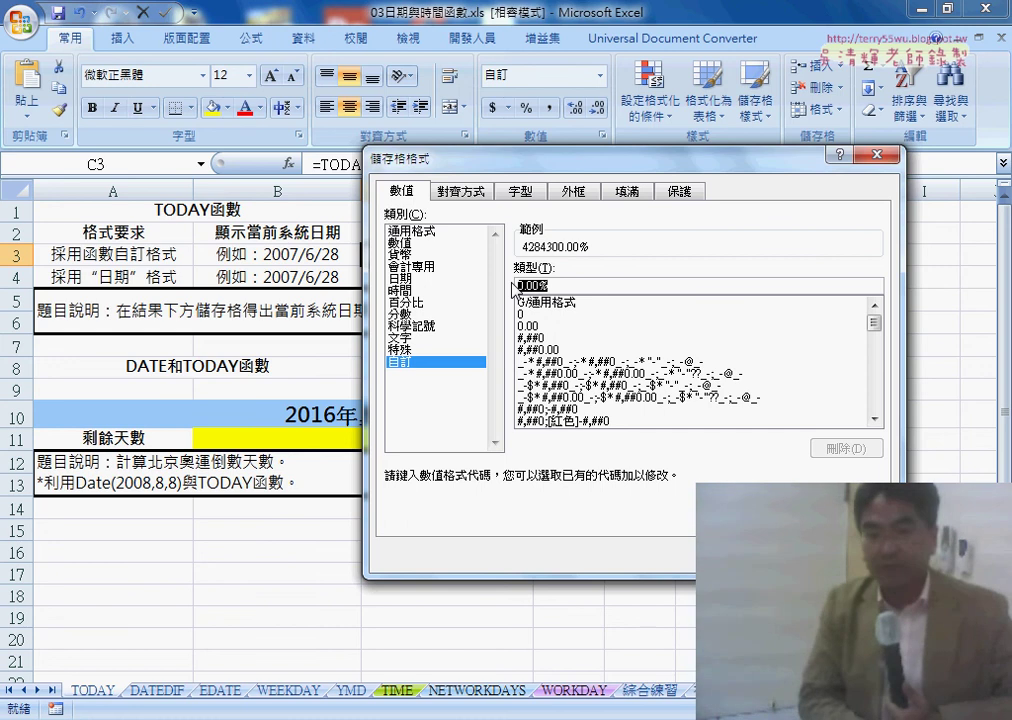
{"action": "type", "text": "000"}
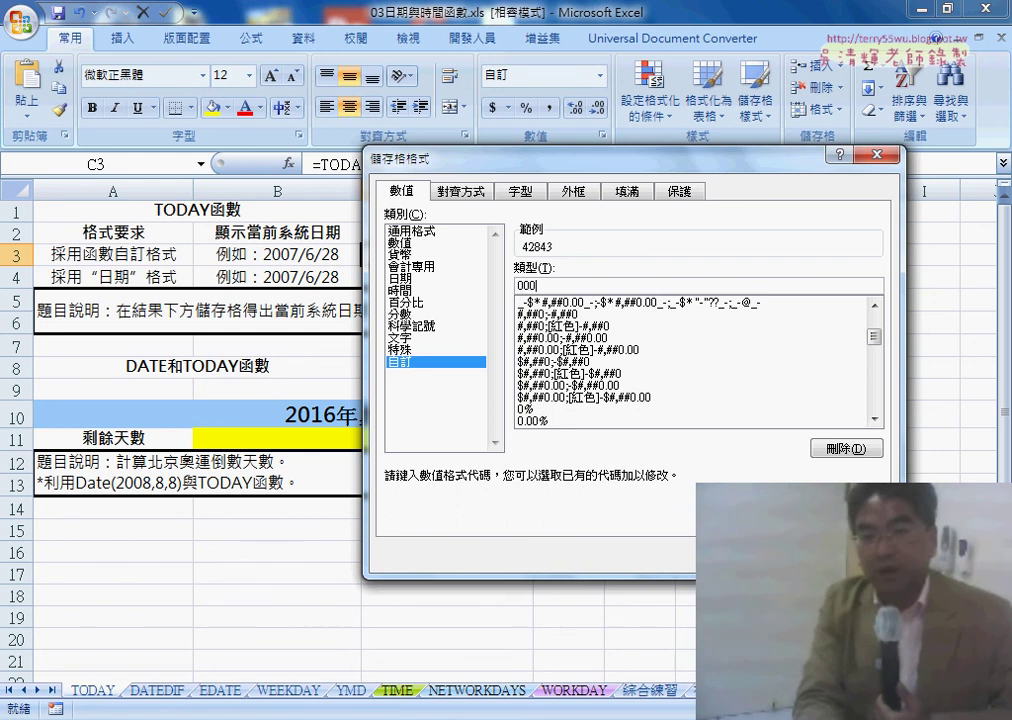
{"action": "key", "text": "Escape"}
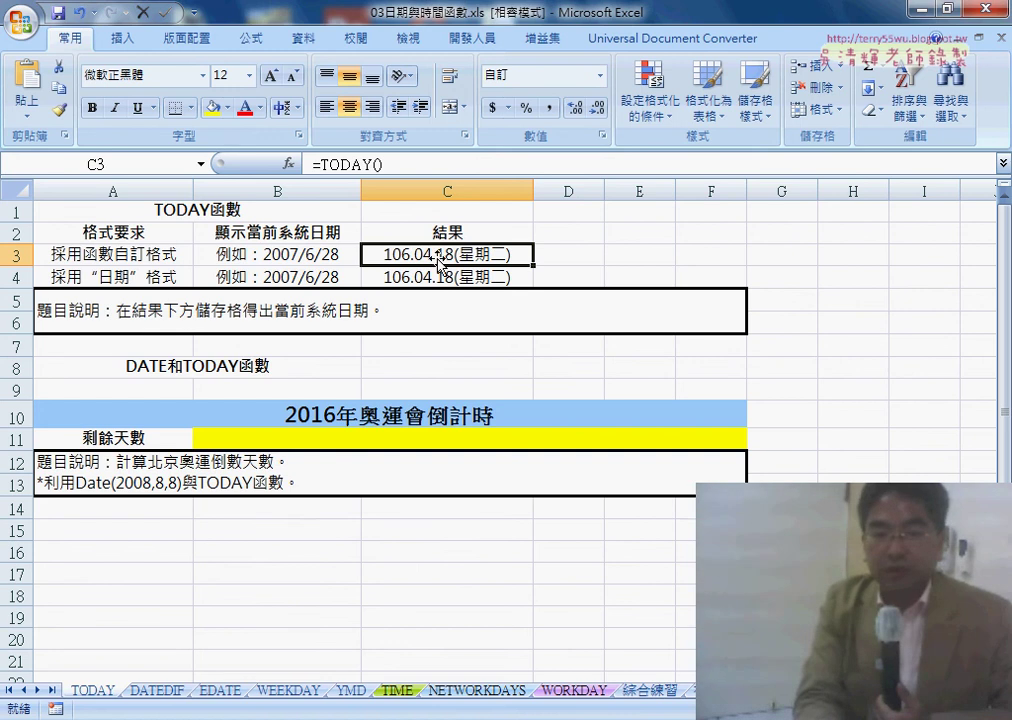
Change the heading year to 2020 and enter the target date 2020/8/16 in C8
{"action": "double_click", "coordinate": [316, 414]}
{"action": "left_click_drag", "start_coordinate": [311, 414], "coordinate": [336, 414]}
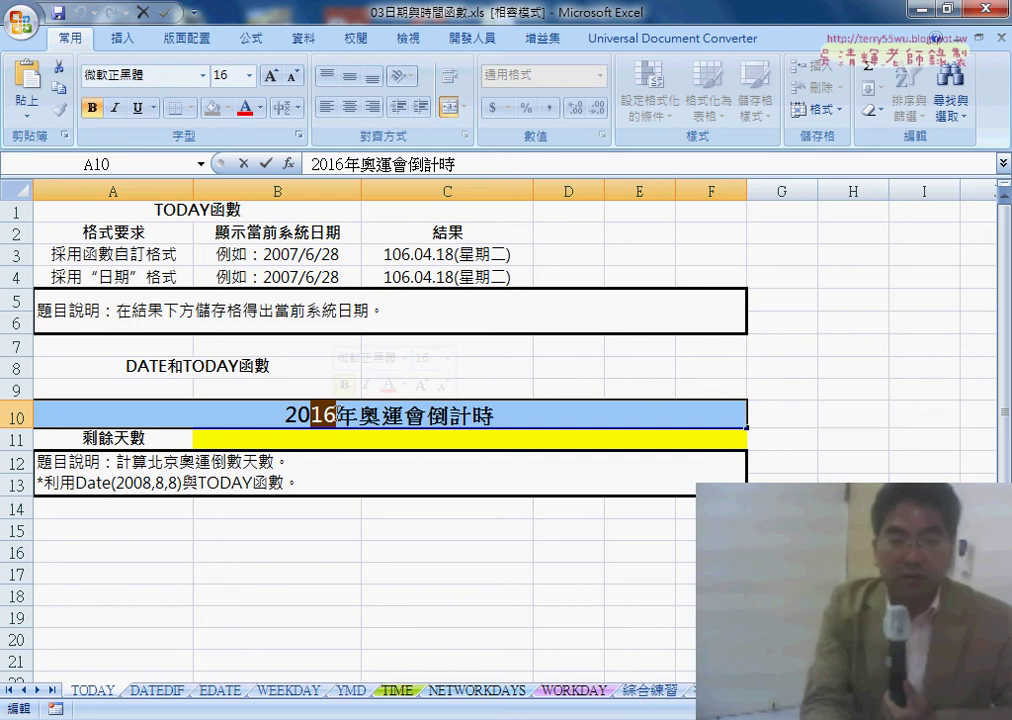
{"action": "type", "text": "20"}
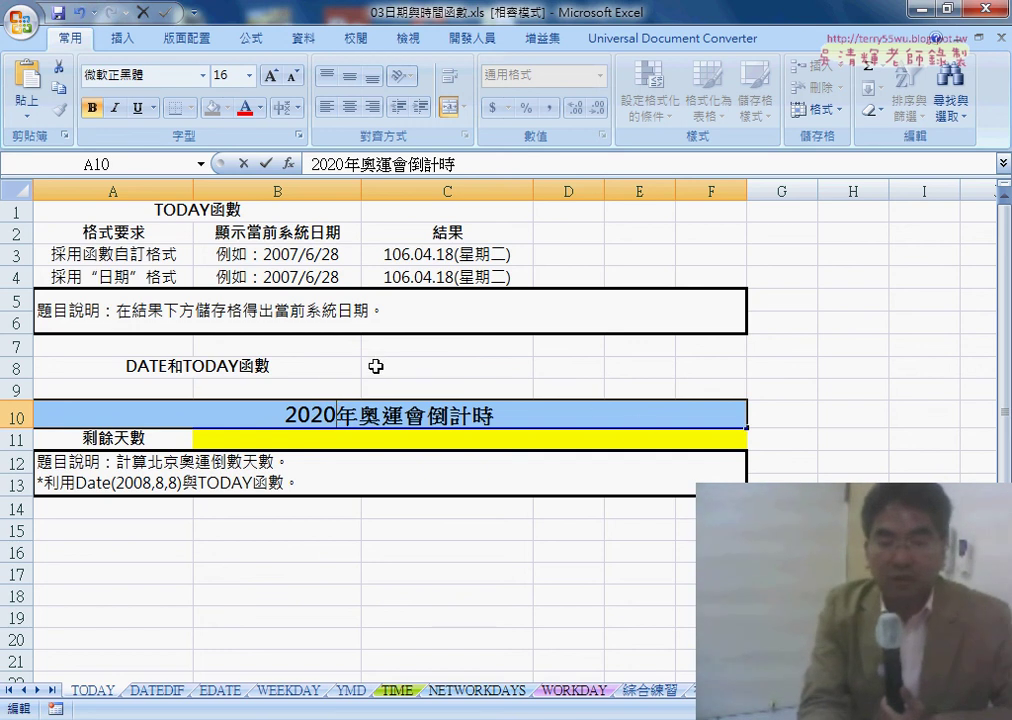
{"action": "left_click", "coordinate": [420, 366]}
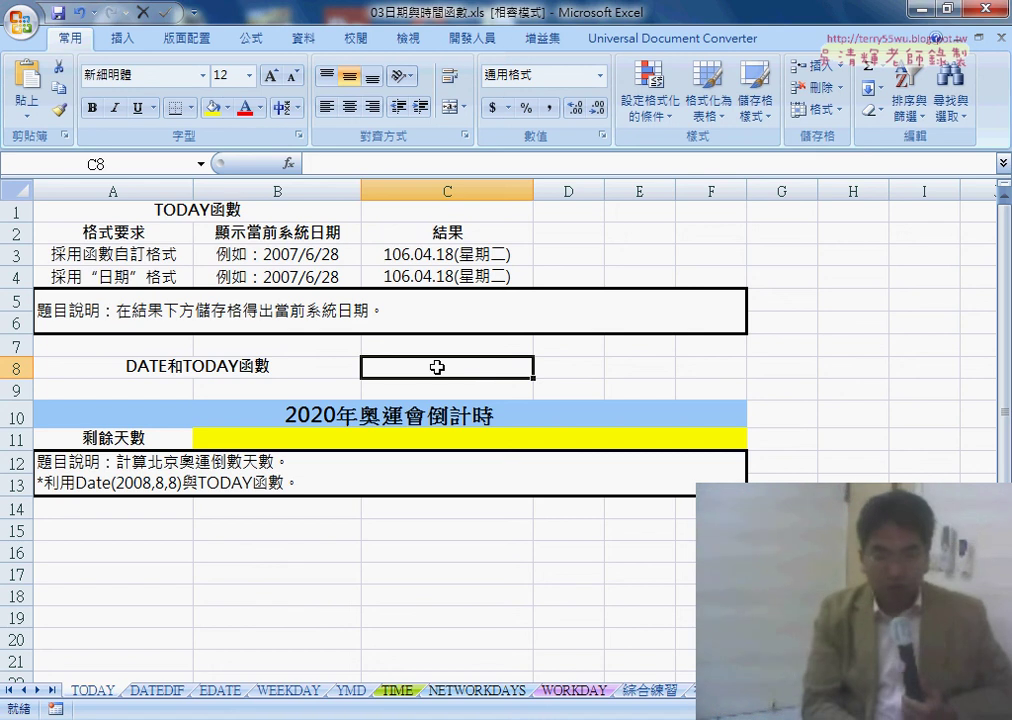
{"action": "type", "text": "20"}
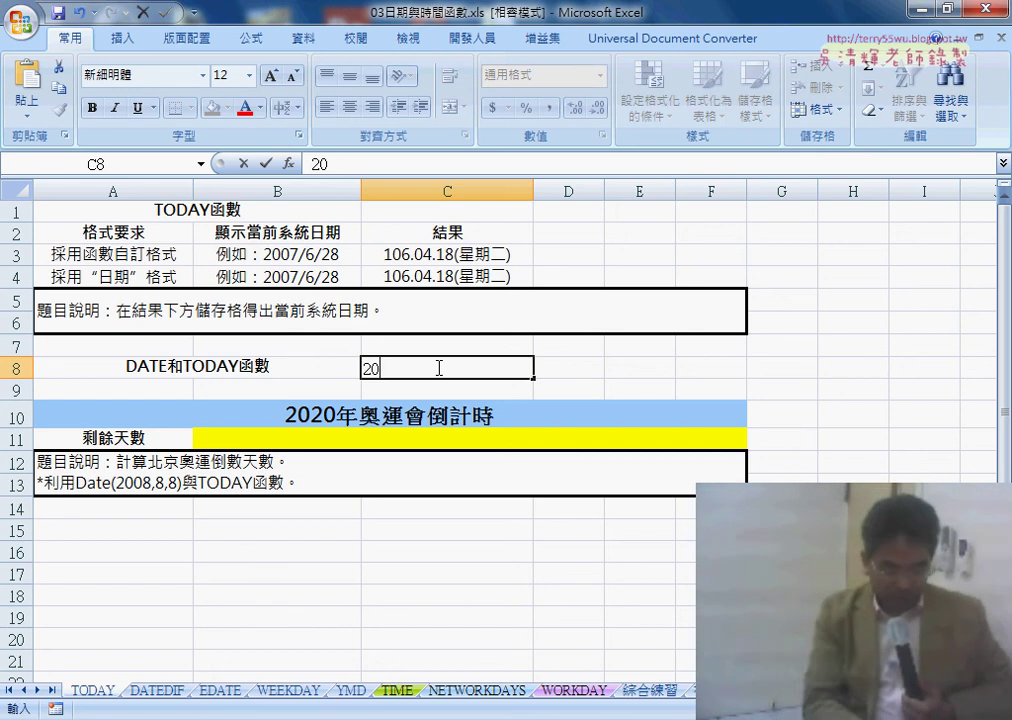
{"action": "type", "text": "20/8"}
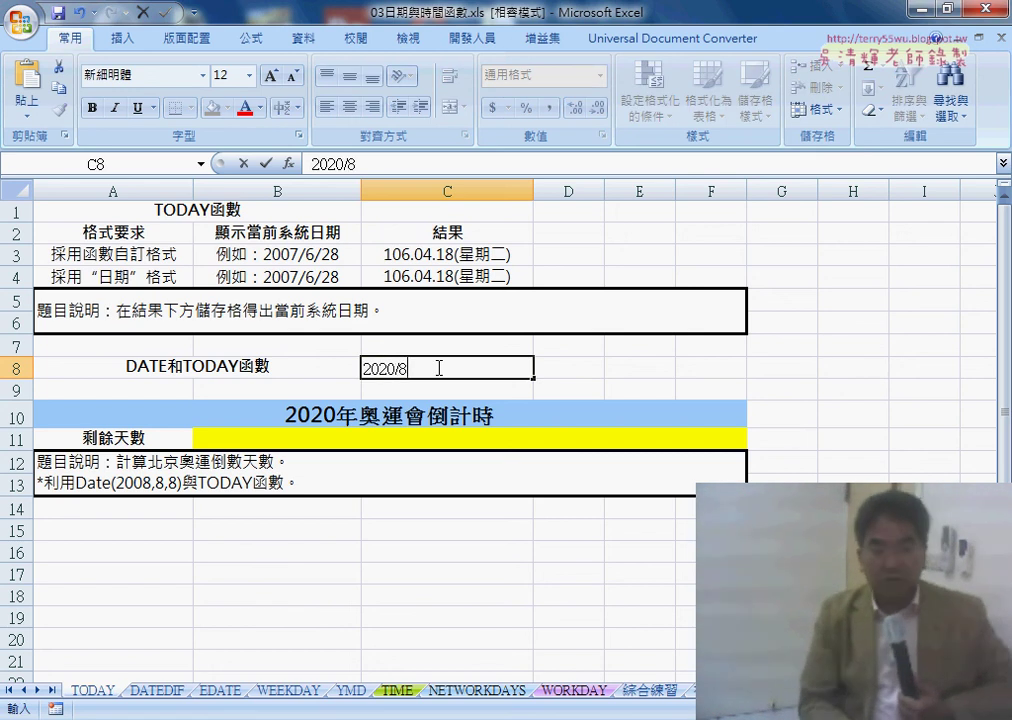
{"action": "type", "text": "/16"}
{"action": "key", "text": "Return"}
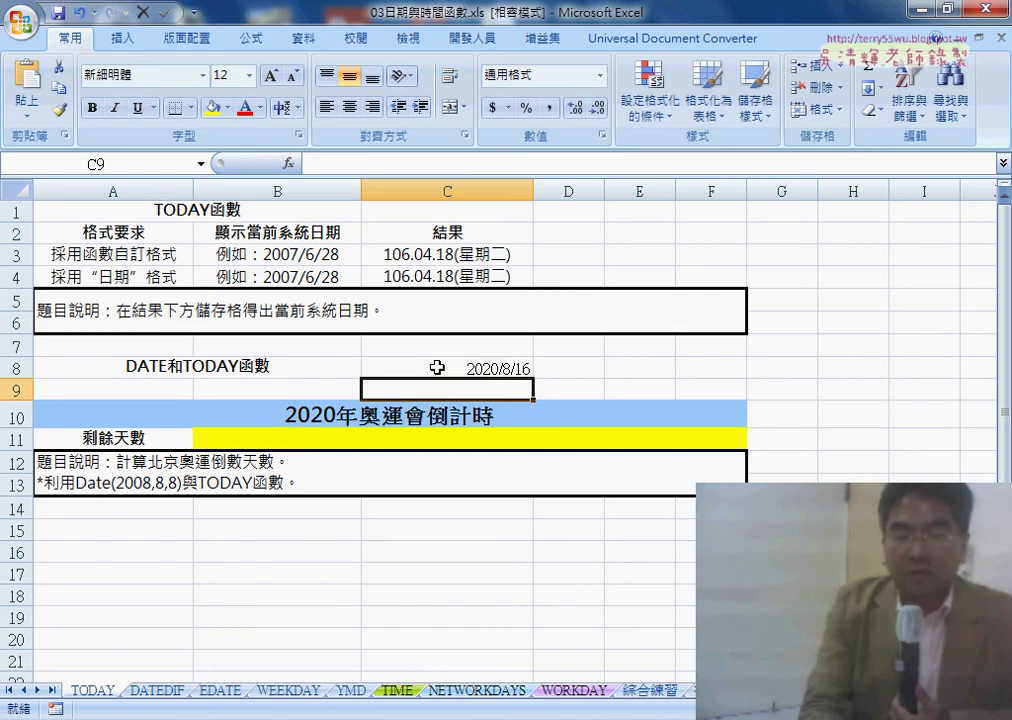
Compare the target date in C8 with countdown cell B11 and the C3/C4 formulas
{"action": "left_click", "coordinate": [445, 368]}
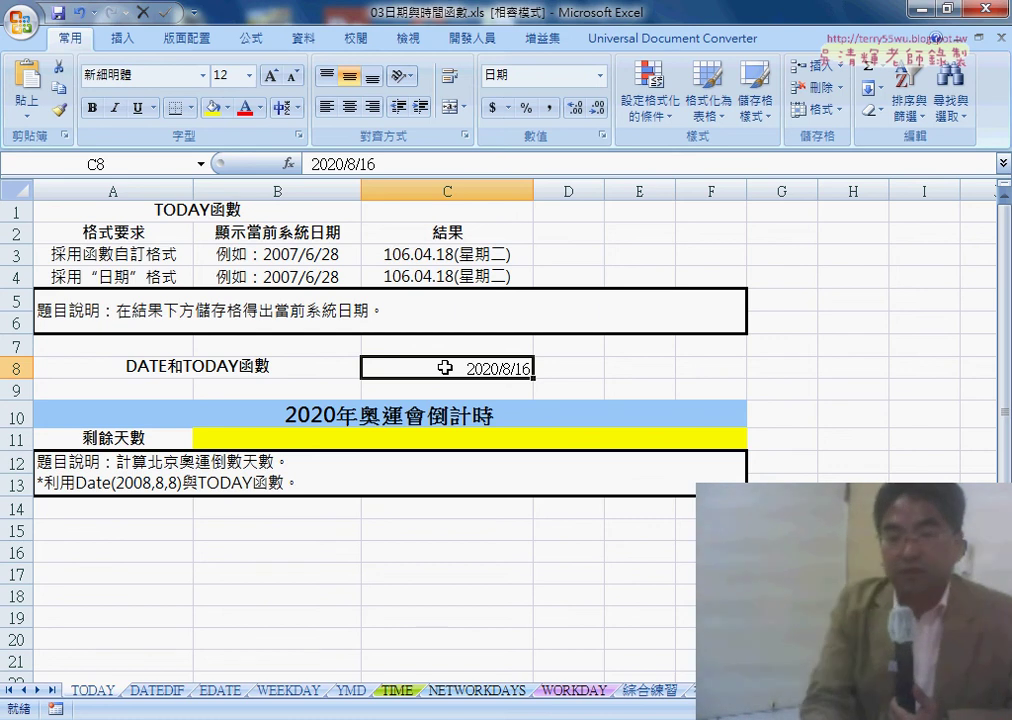
{"action": "left_click", "coordinate": [394, 443]}
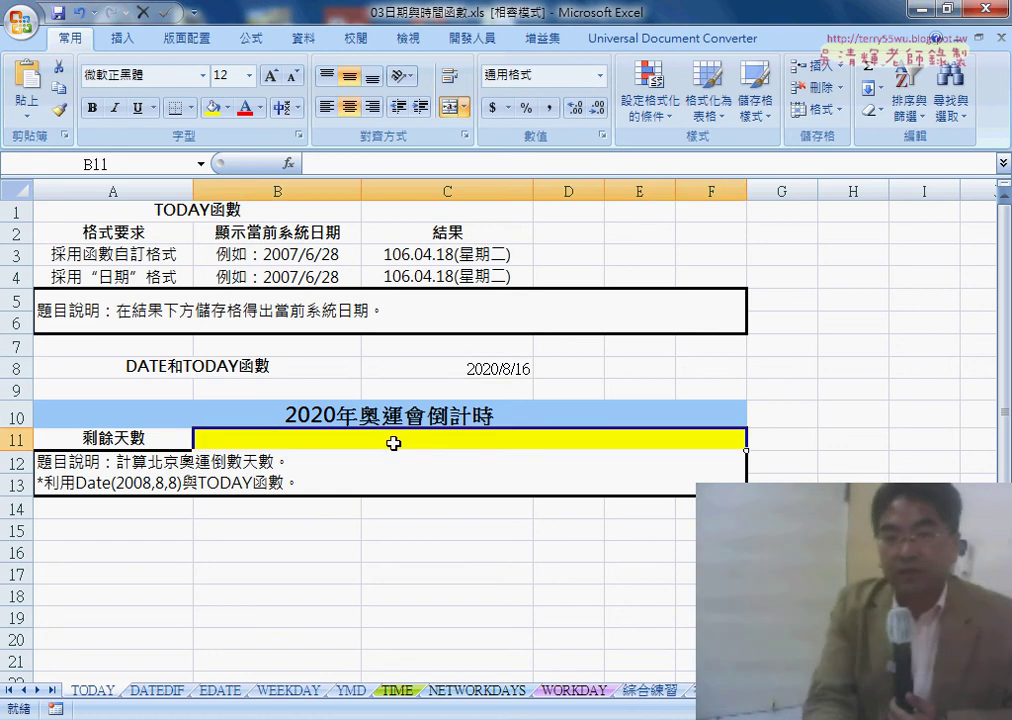
{"action": "left_click", "coordinate": [487, 362]}
{"action": "left_click", "coordinate": [470, 254]}
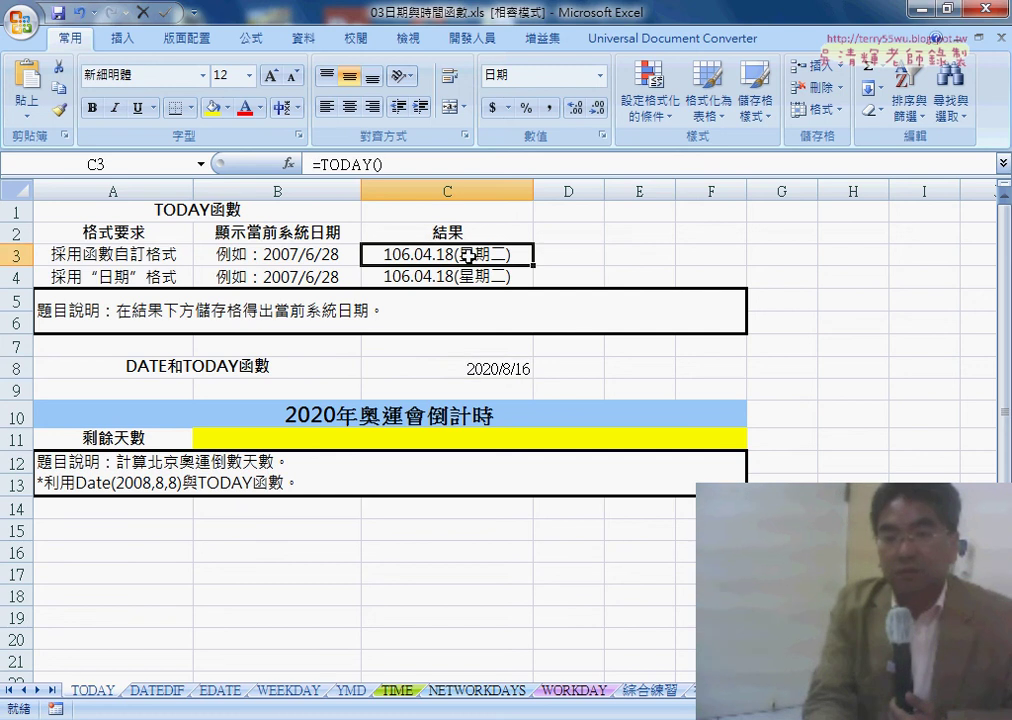
{"action": "left_click", "coordinate": [459, 279]}
{"action": "left_click", "coordinate": [497, 366]}
{"action": "left_click", "coordinate": [496, 254]}
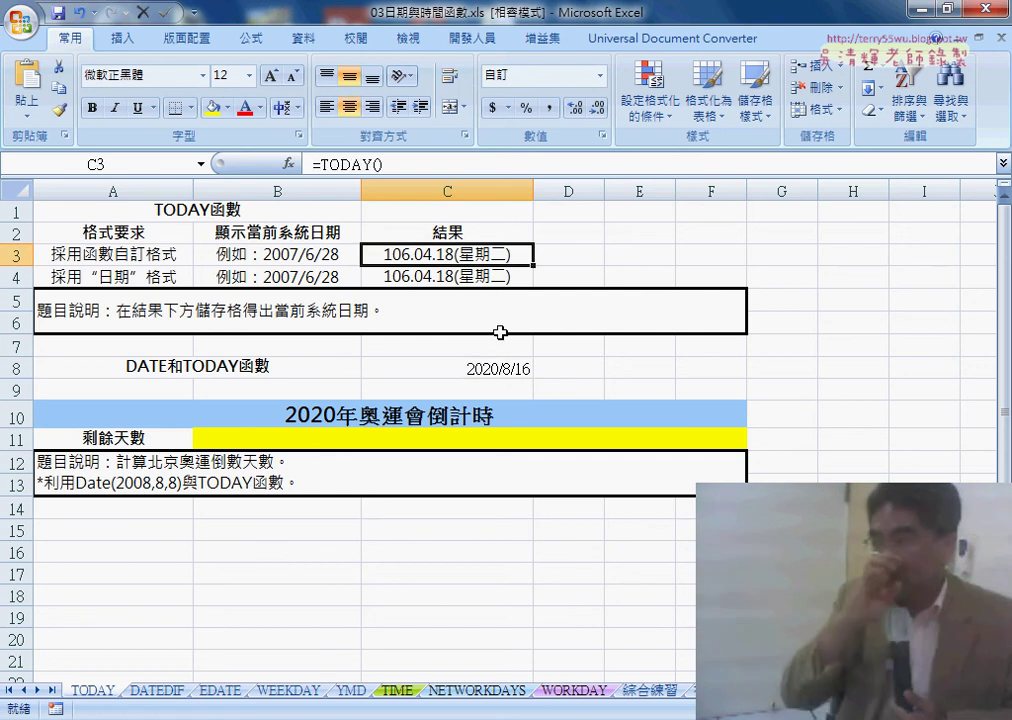
{"action": "left_click", "coordinate": [497, 366]}
{"action": "left_click", "coordinate": [496, 253]}
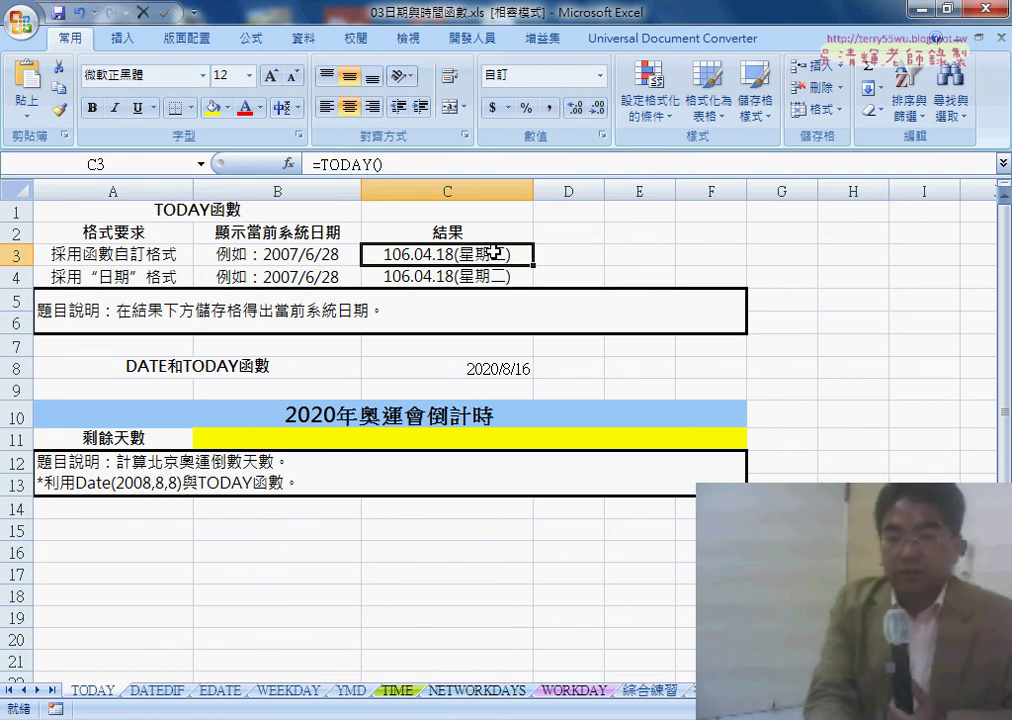
{"action": "left_click", "coordinate": [490, 370]}
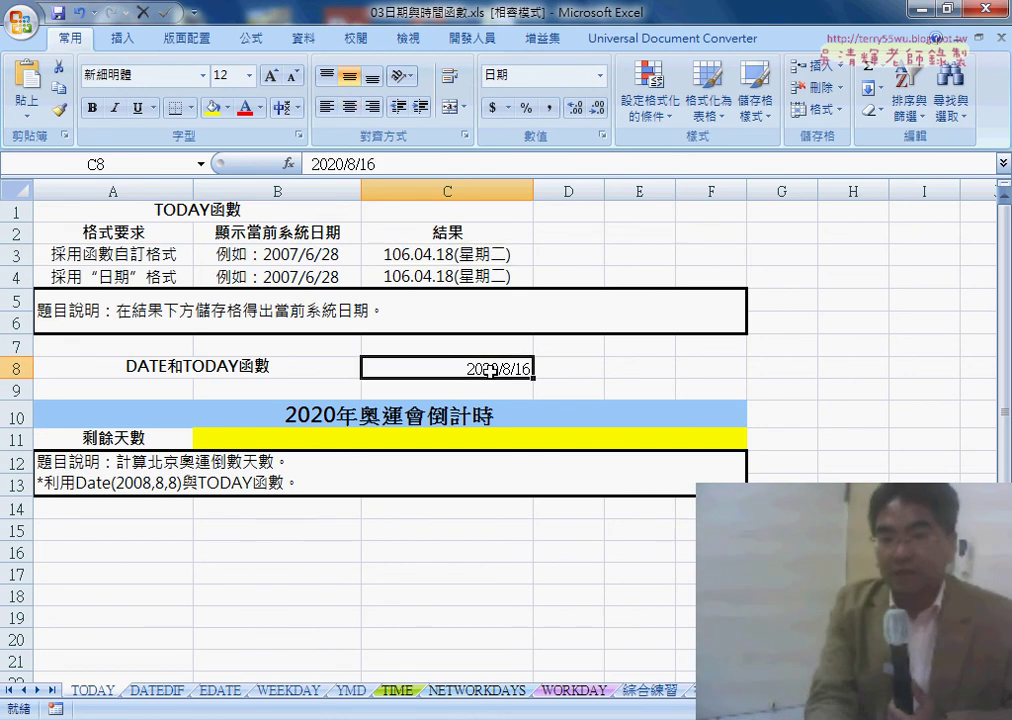
Apply General format to C8 so the target date shows as serial number 44059
{"action": "right_click", "coordinate": [475, 369]}
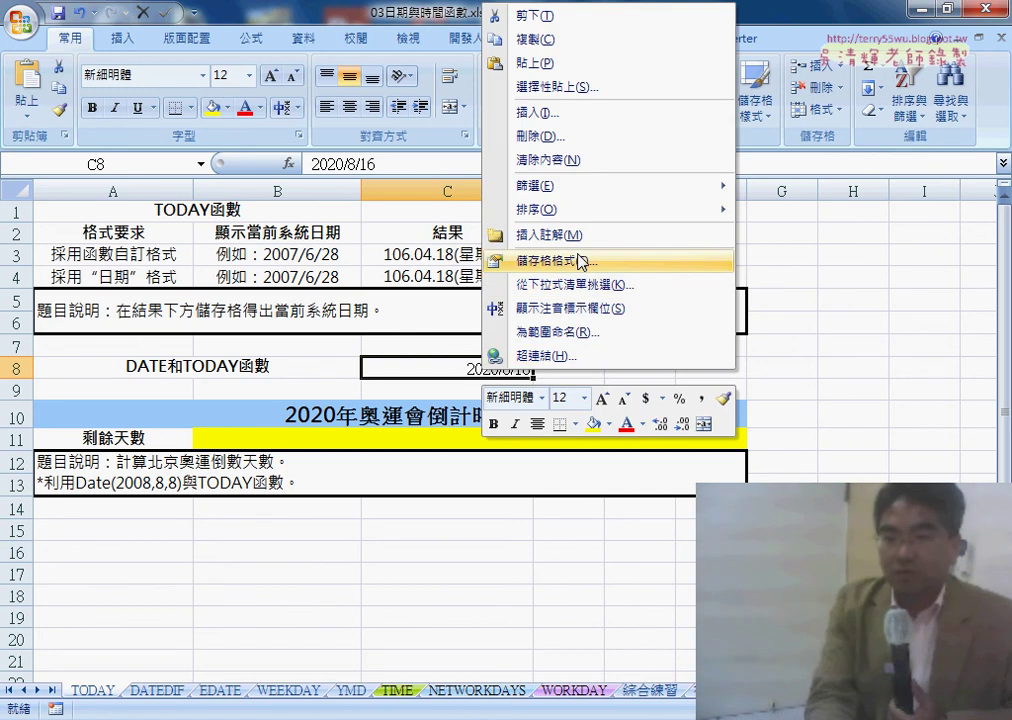
{"action": "left_click", "coordinate": [580, 261]}
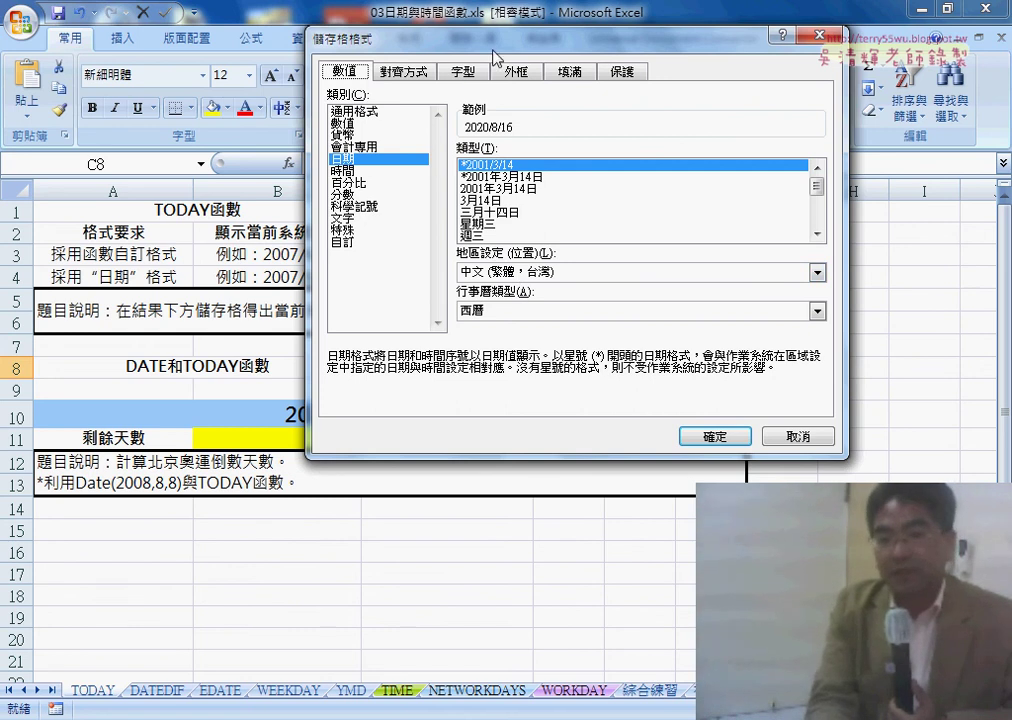
{"action": "left_click_drag", "start_coordinate": [492, 52], "coordinate": [474, 247]}
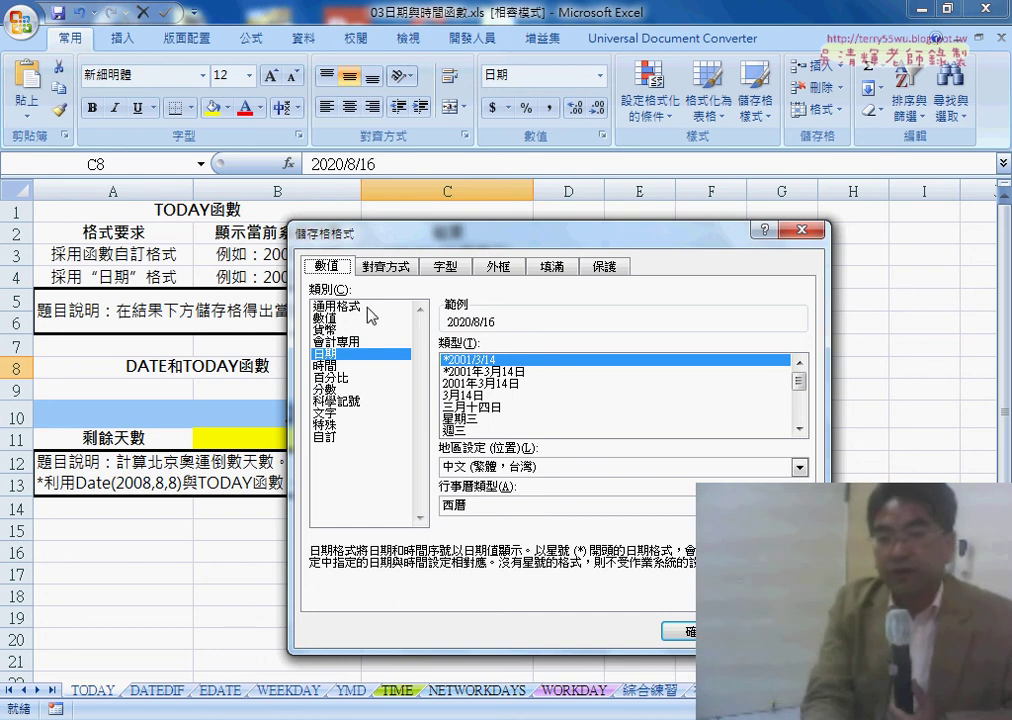
{"action": "left_click", "coordinate": [364, 307]}
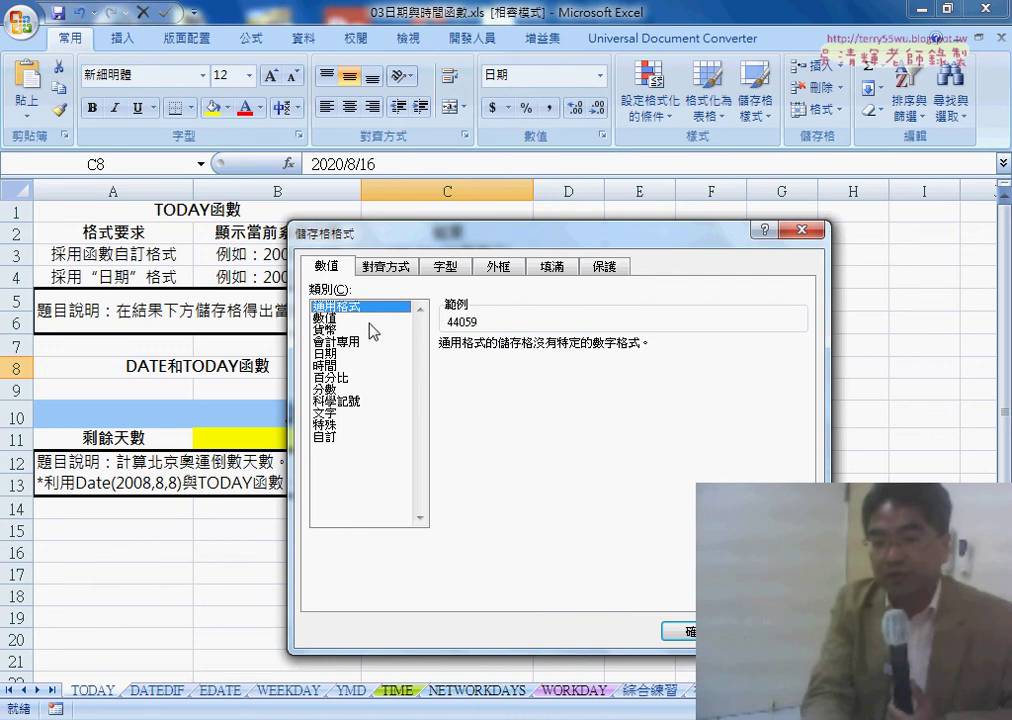
{"action": "key", "text": "Return"}
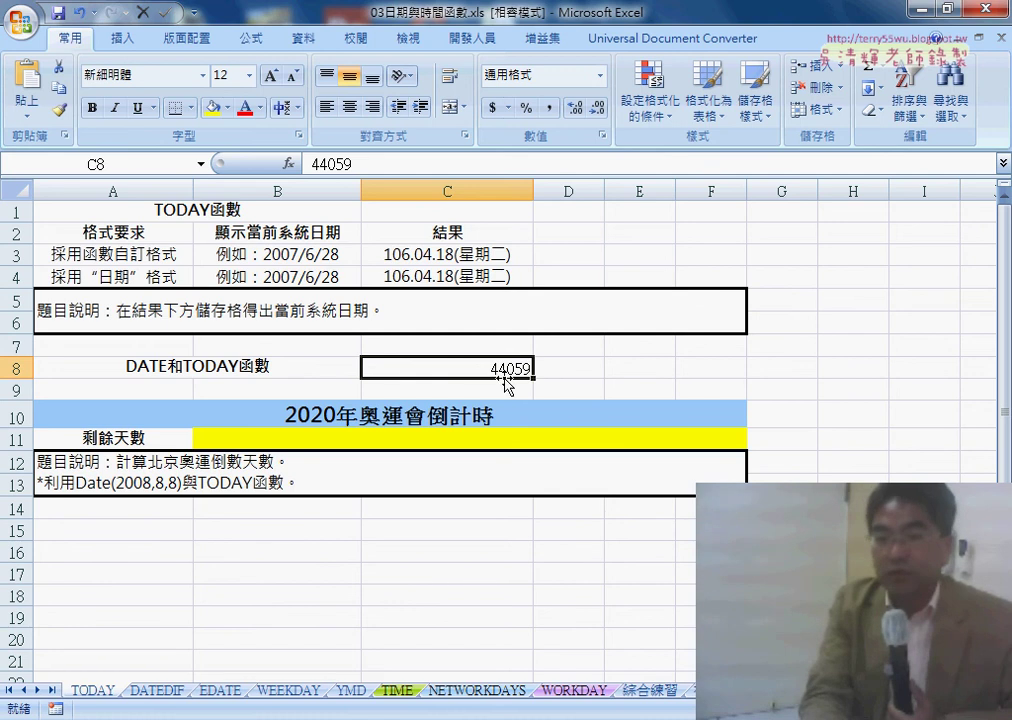
Give C3 General format so it shows 42843, then review C8 and select B11
{"action": "left_click", "coordinate": [498, 255]}
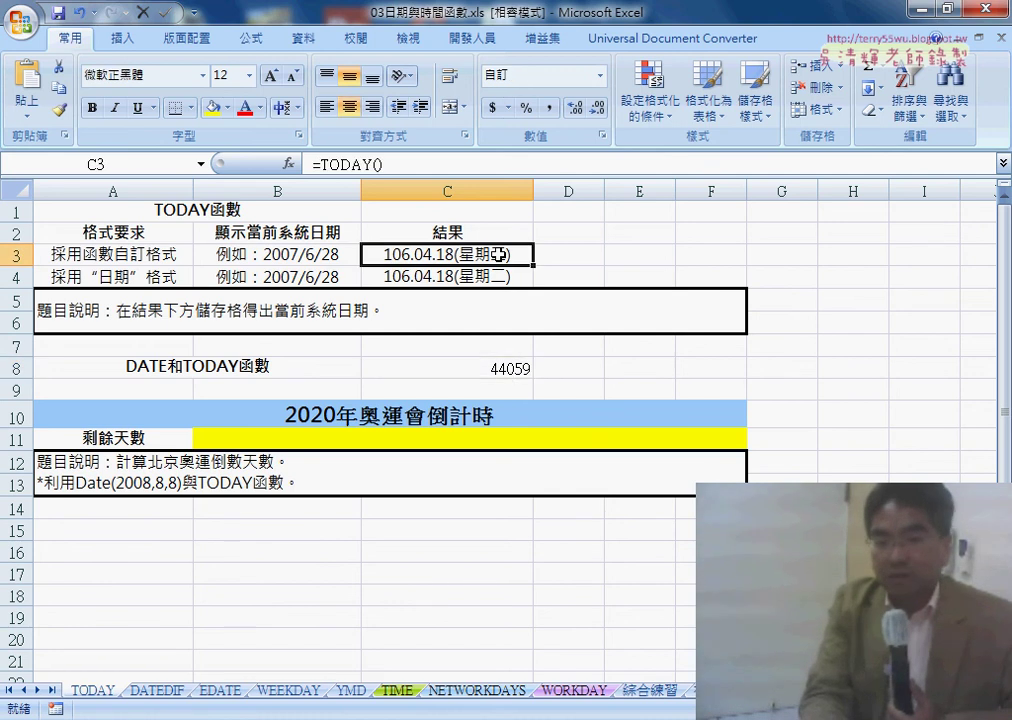
{"action": "right_click", "coordinate": [499, 256]}
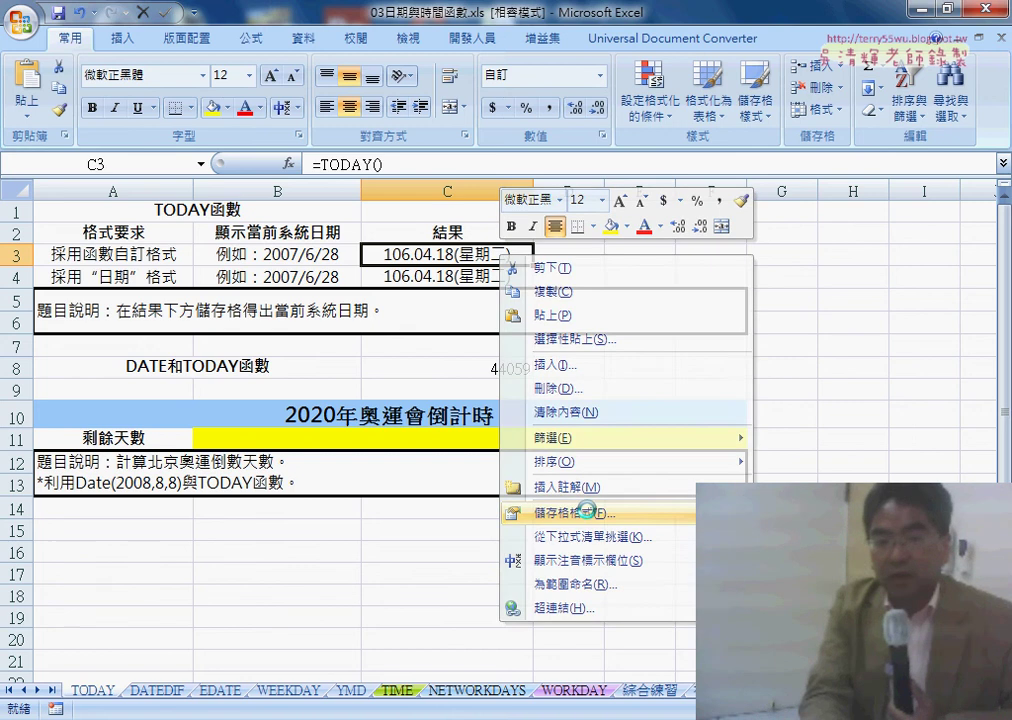
{"action": "left_click", "coordinate": [577, 514]}
{"action": "key", "text": "Home"}
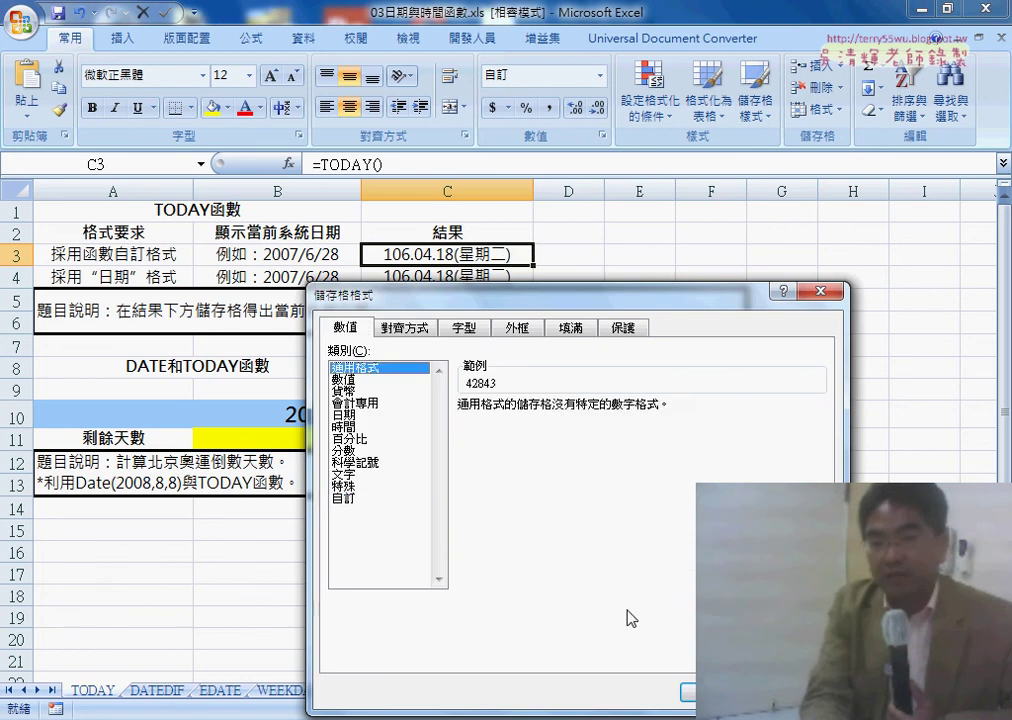
{"action": "key", "text": "Return"}
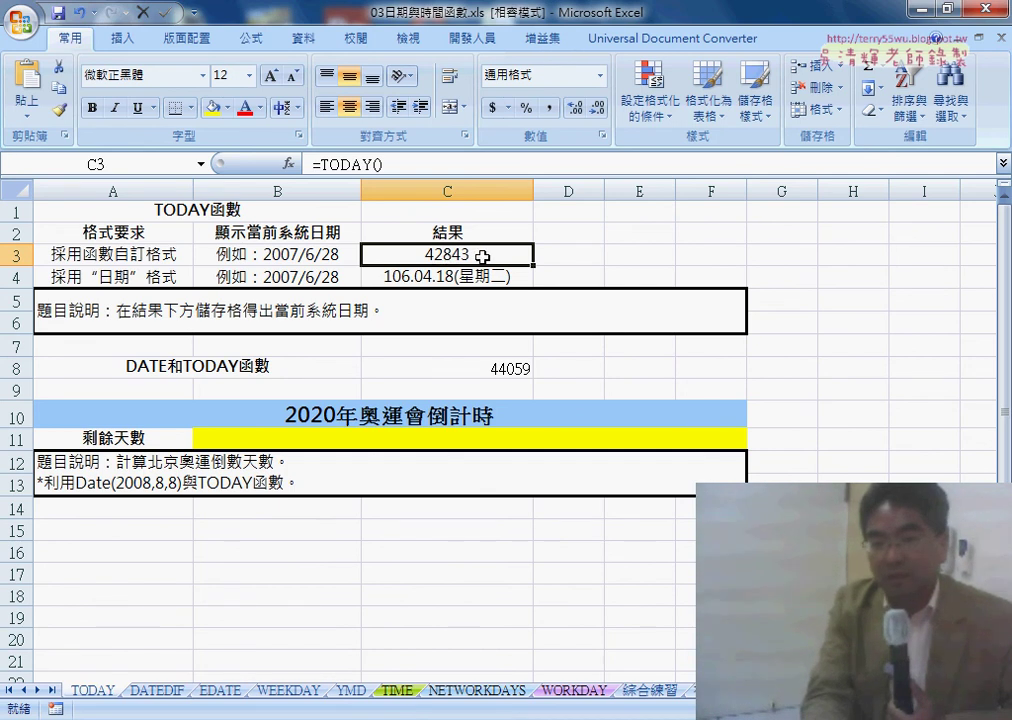
{"action": "left_click", "coordinate": [511, 368]}
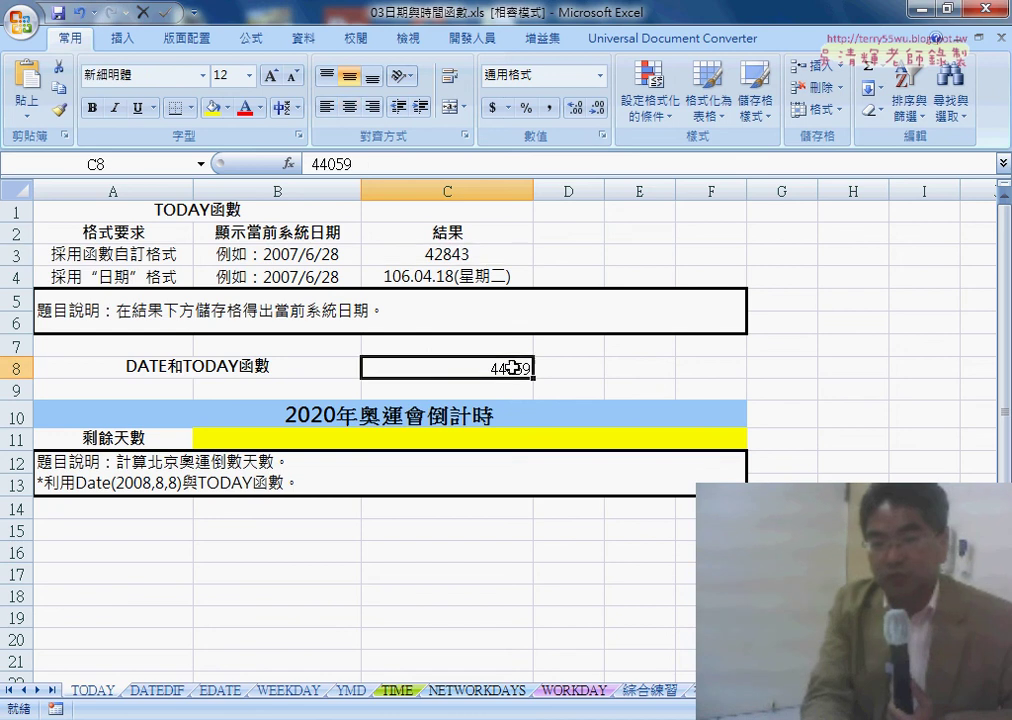
{"action": "left_click", "coordinate": [490, 256]}
{"action": "left_click", "coordinate": [461, 437]}
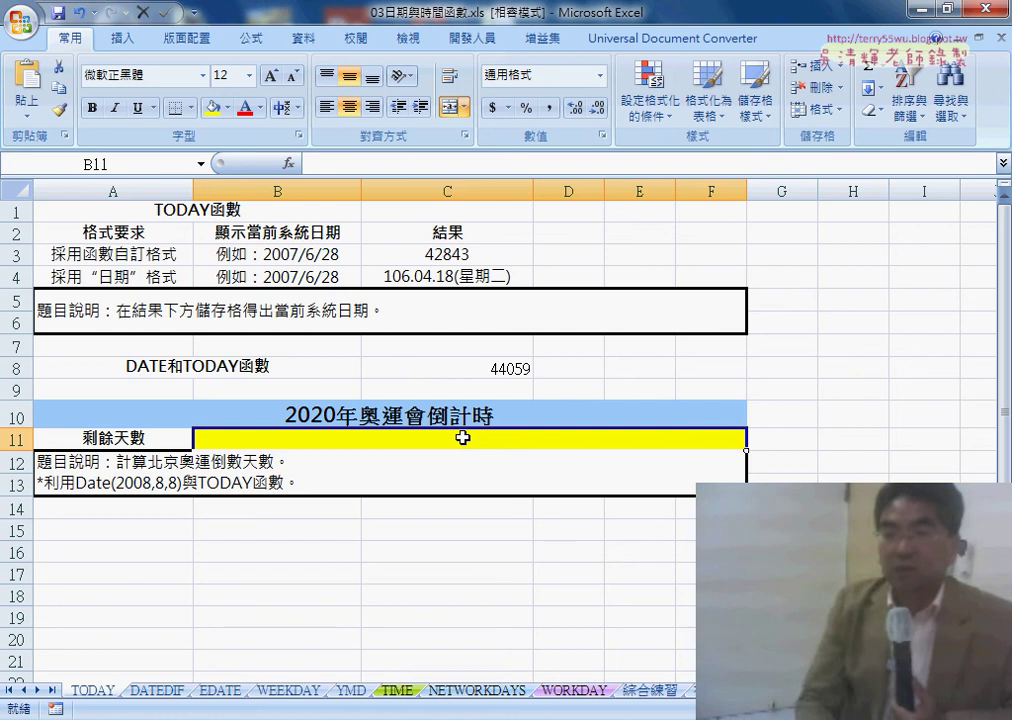
Select C8 to undo the General formatting, restoring 106.04.18(星期二) and 2020/8/16
{"action": "left_click", "coordinate": [498, 369]}
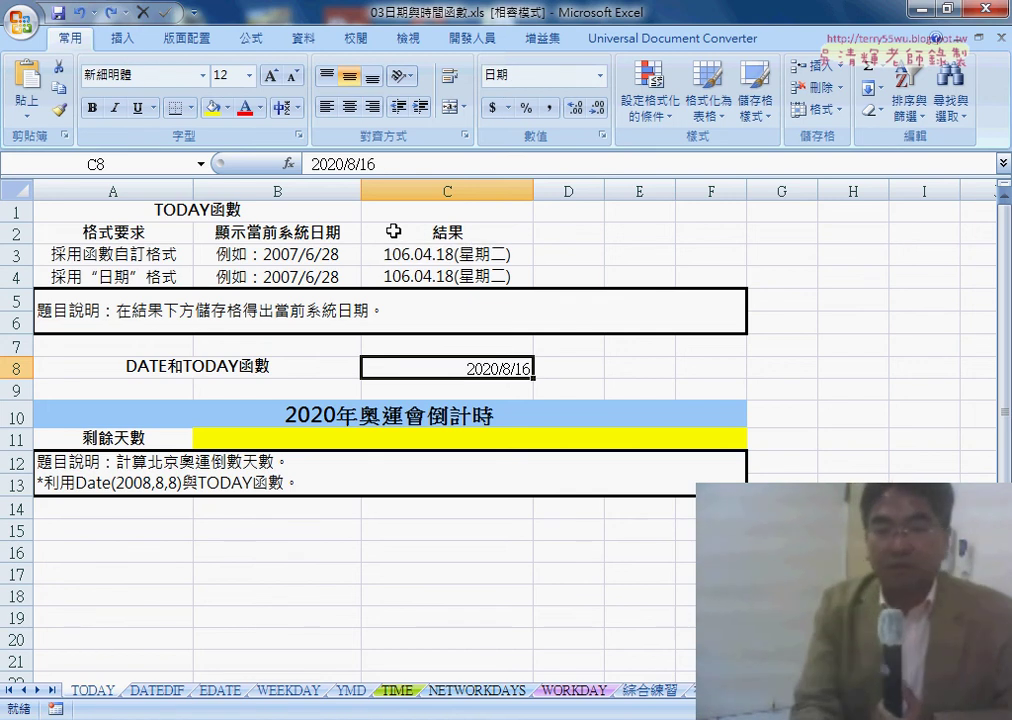
Enter the formula =C8-C3 in B11 so it displays 1216 remaining days
{"action": "left_click", "coordinate": [476, 437]}
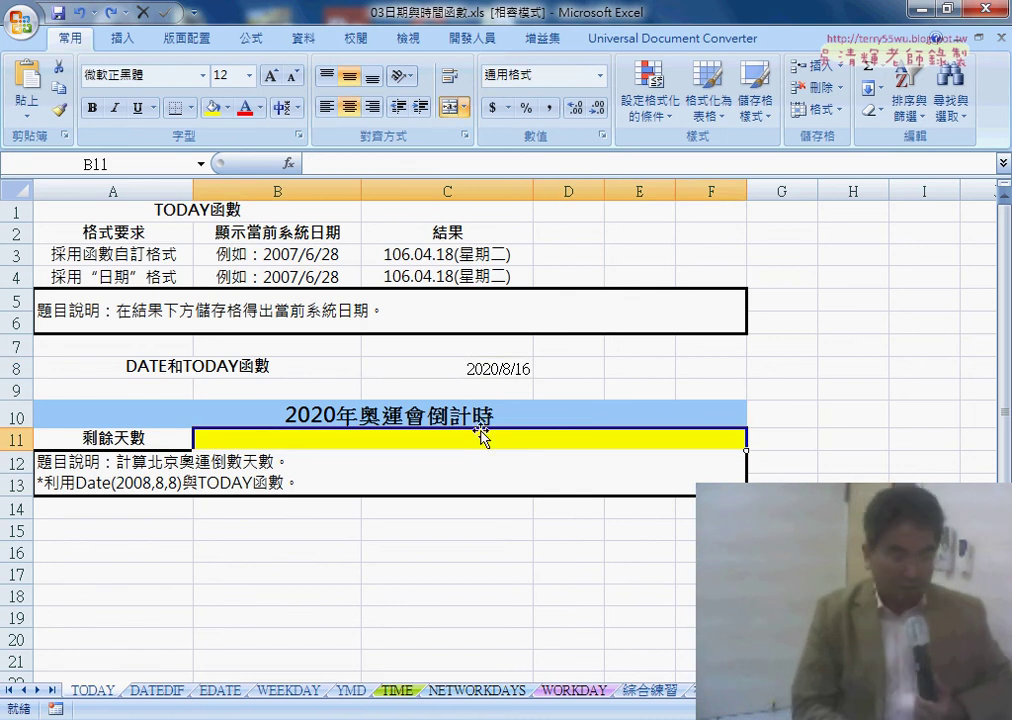
{"action": "left_click", "coordinate": [409, 168]}
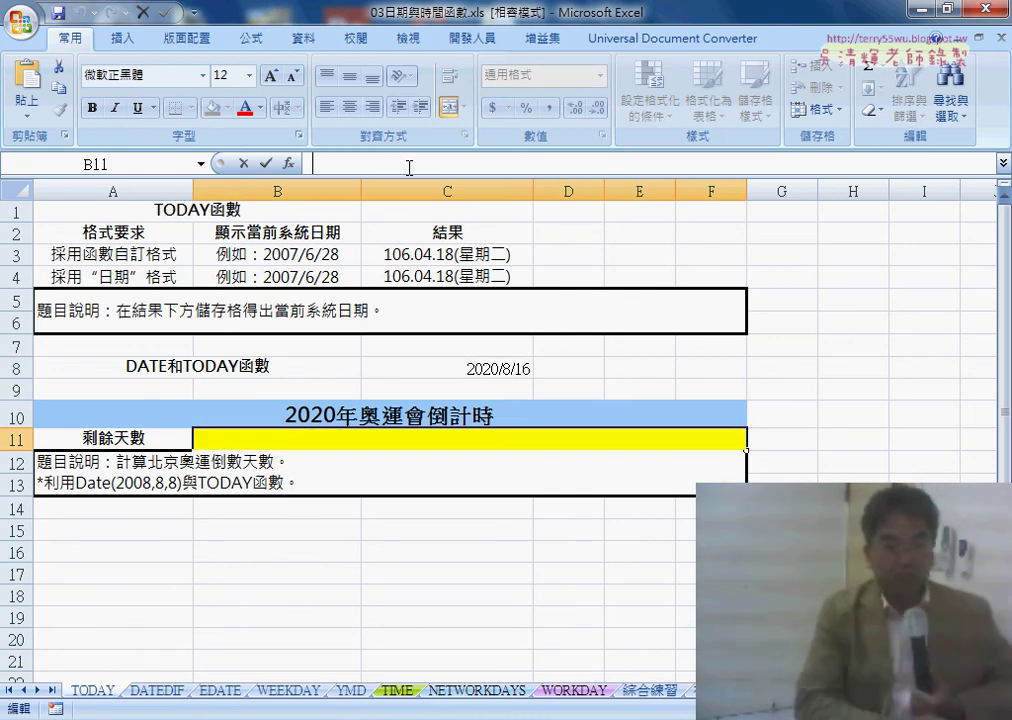
{"action": "type", "text": "="}
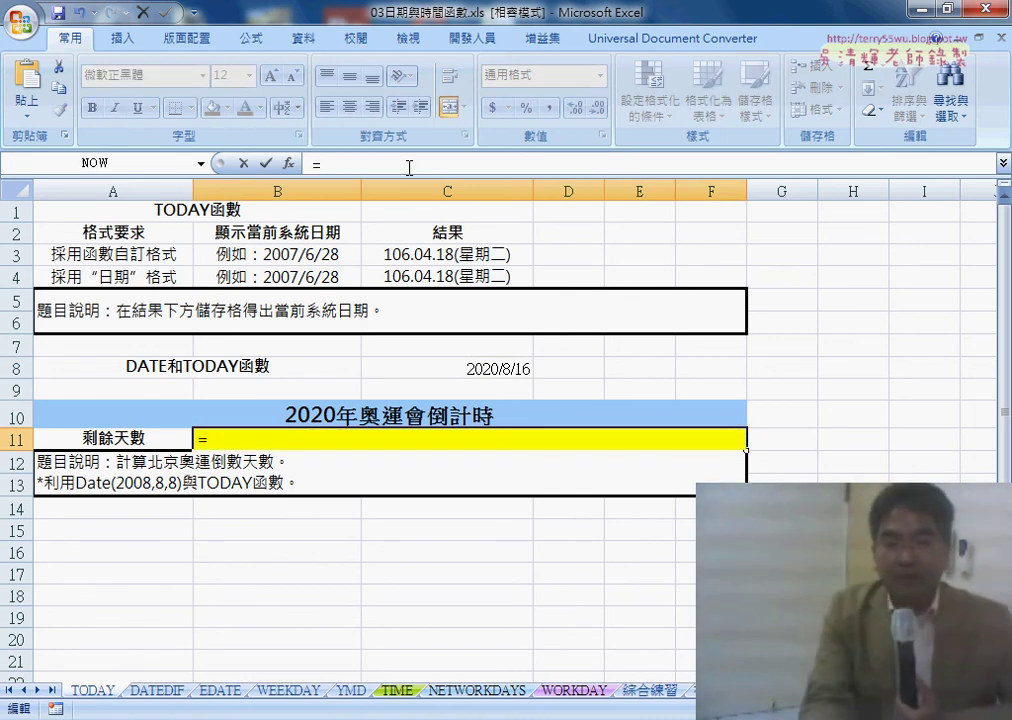
{"action": "left_click", "coordinate": [499, 370]}
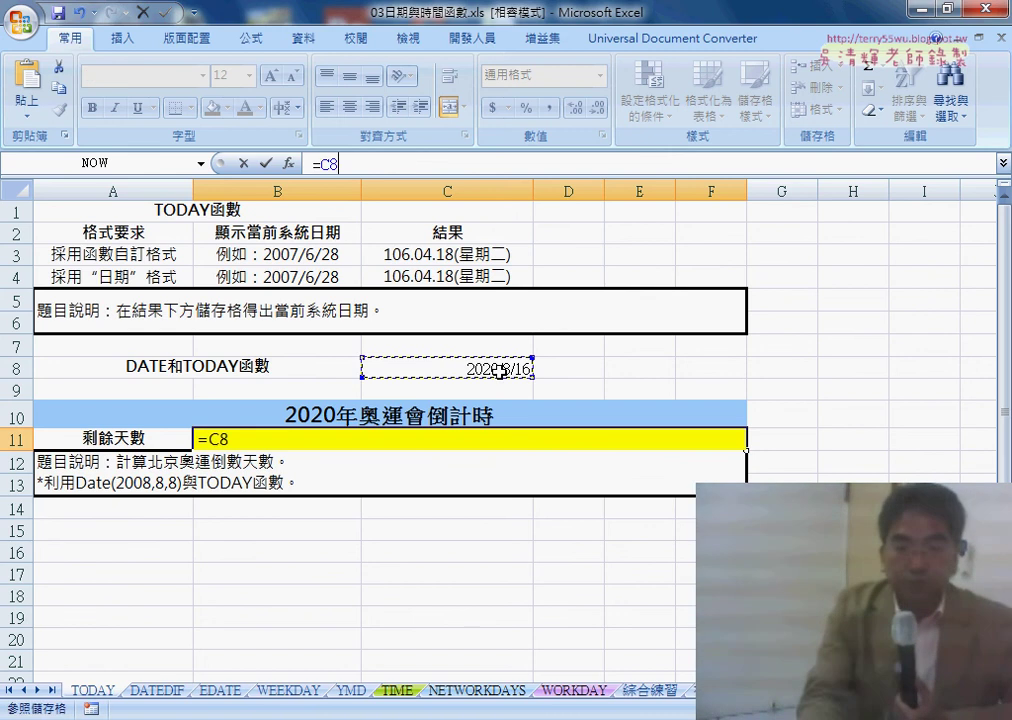
{"action": "type", "text": "-"}
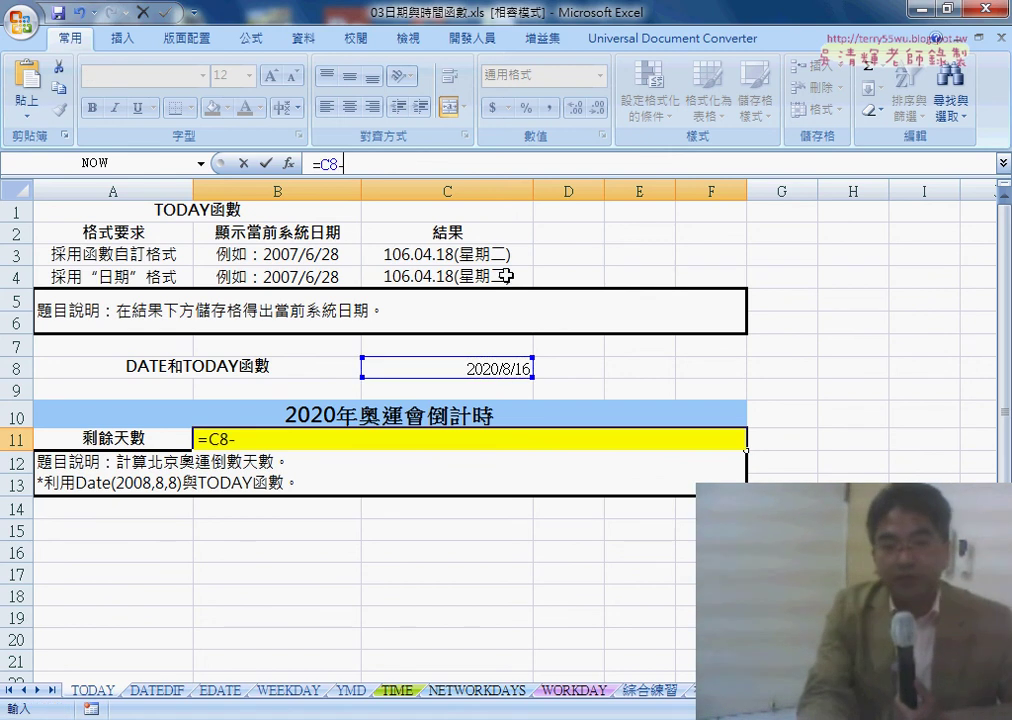
{"action": "left_click", "coordinate": [488, 255]}
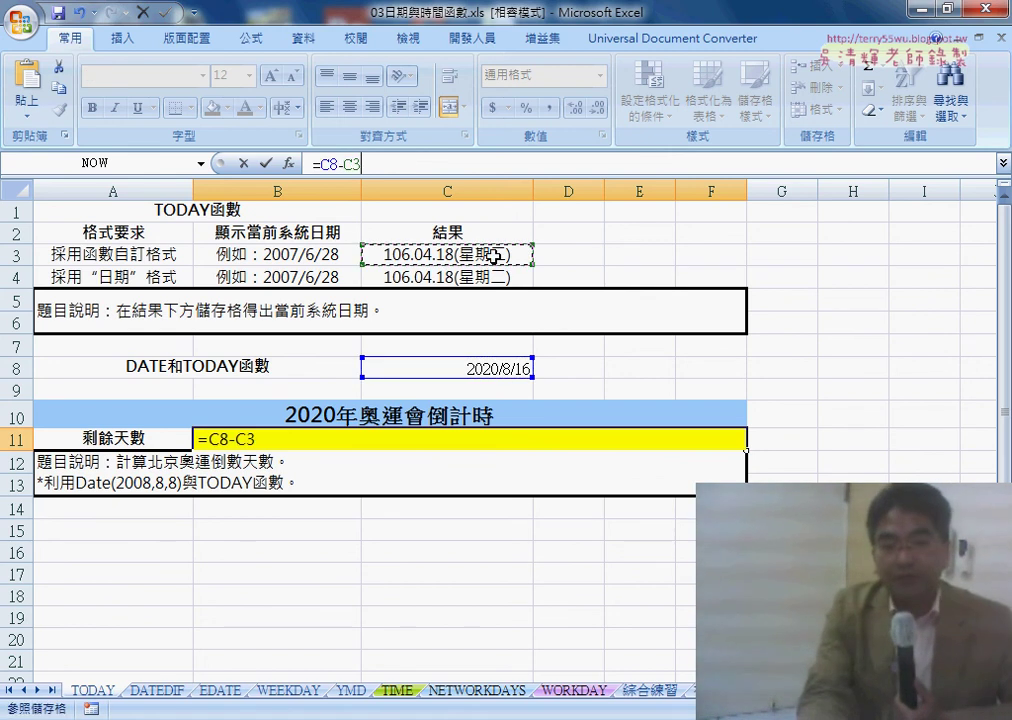
{"action": "left_click", "coordinate": [268, 163]}
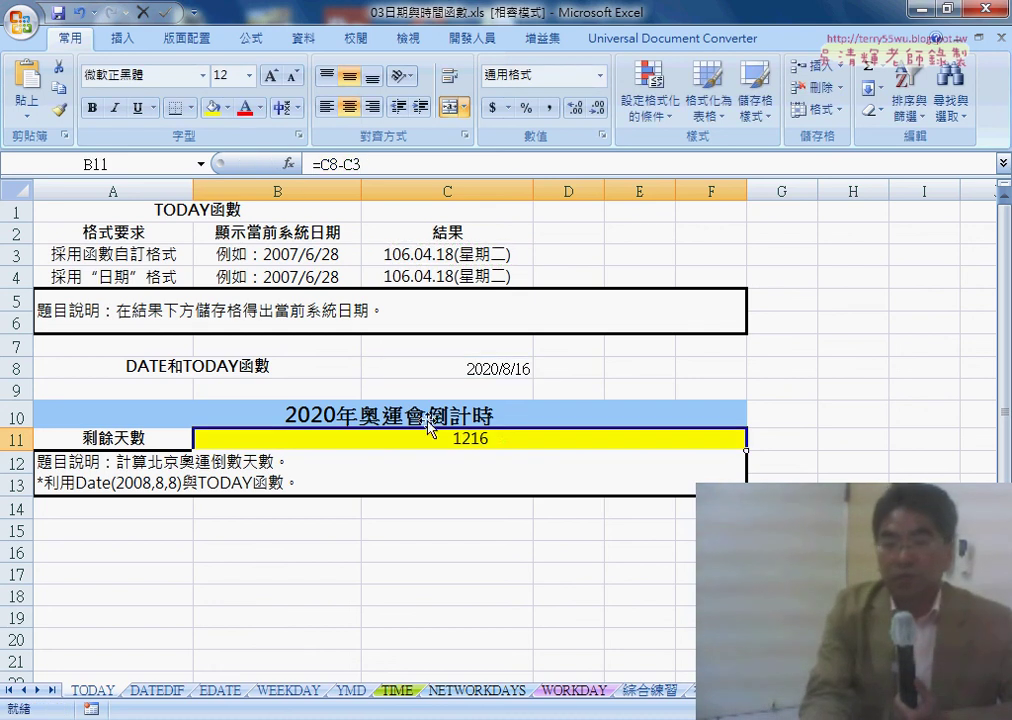
{"action": "right_click", "coordinate": [494, 438]}
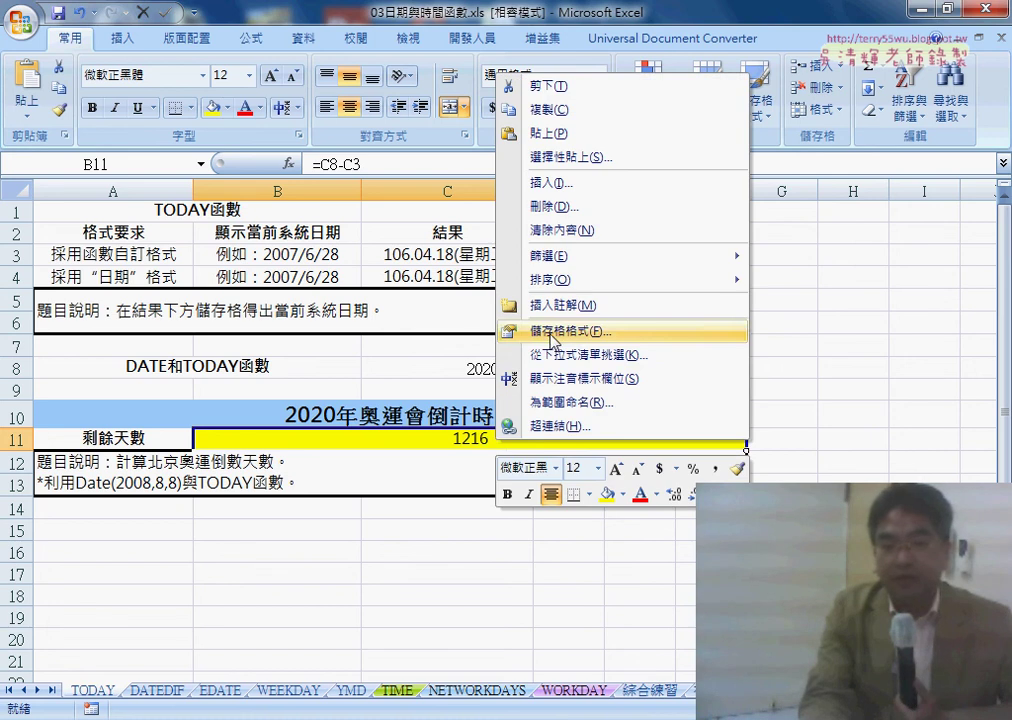
{"action": "left_click", "coordinate": [515, 330]}
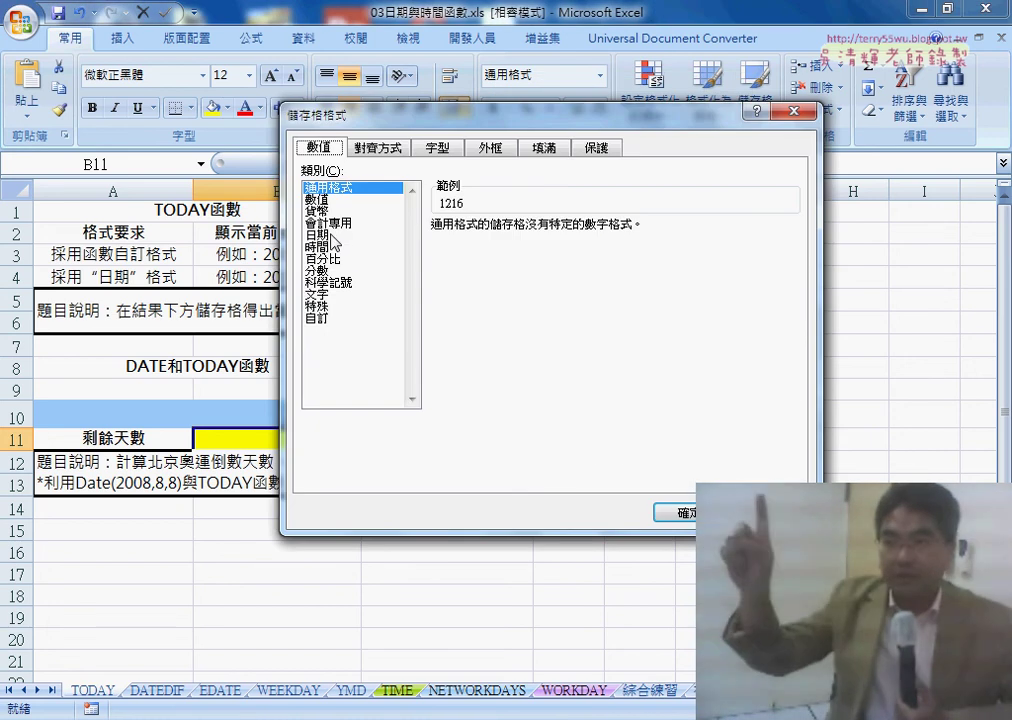
{"action": "left_click", "coordinate": [335, 235]}
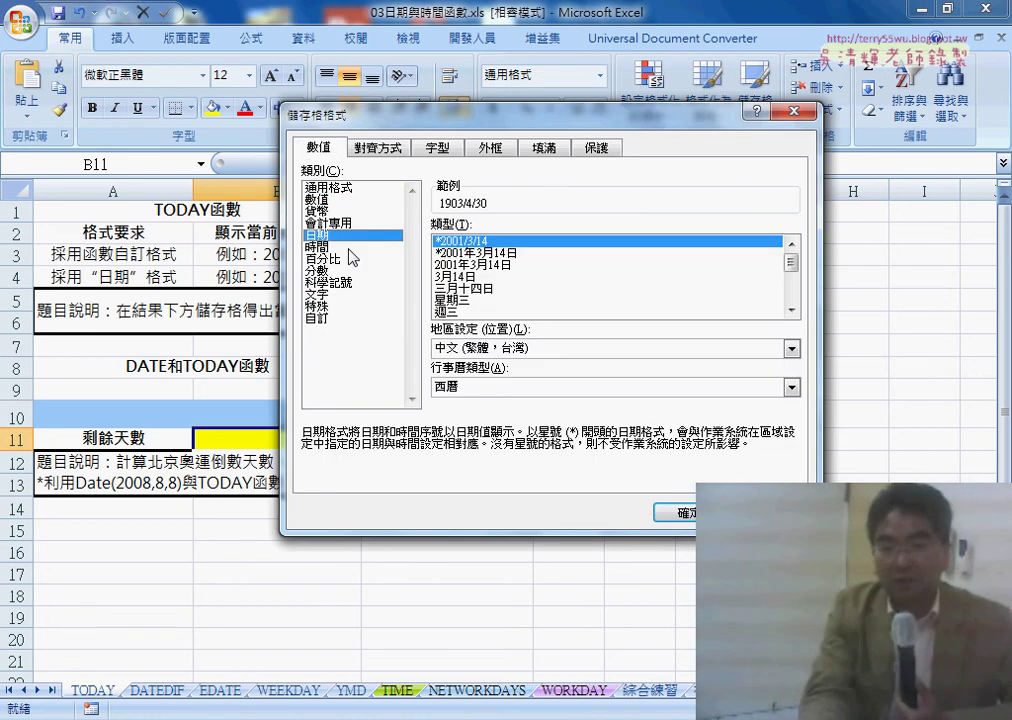
{"action": "left_click", "coordinate": [673, 512]}
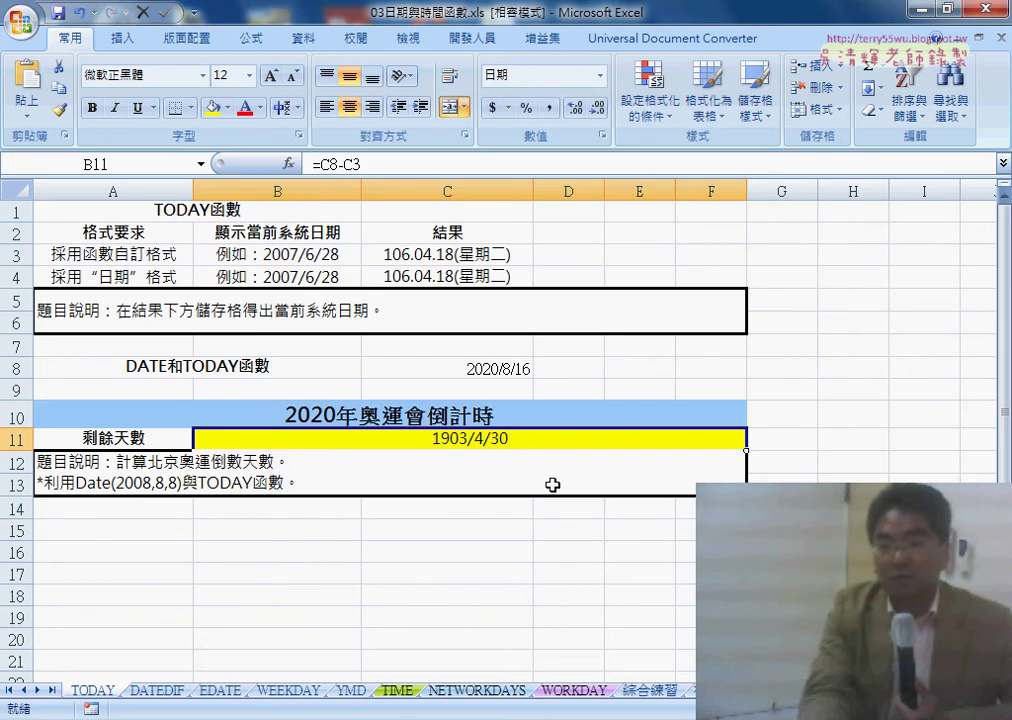
{"action": "right_click", "coordinate": [513, 440]}
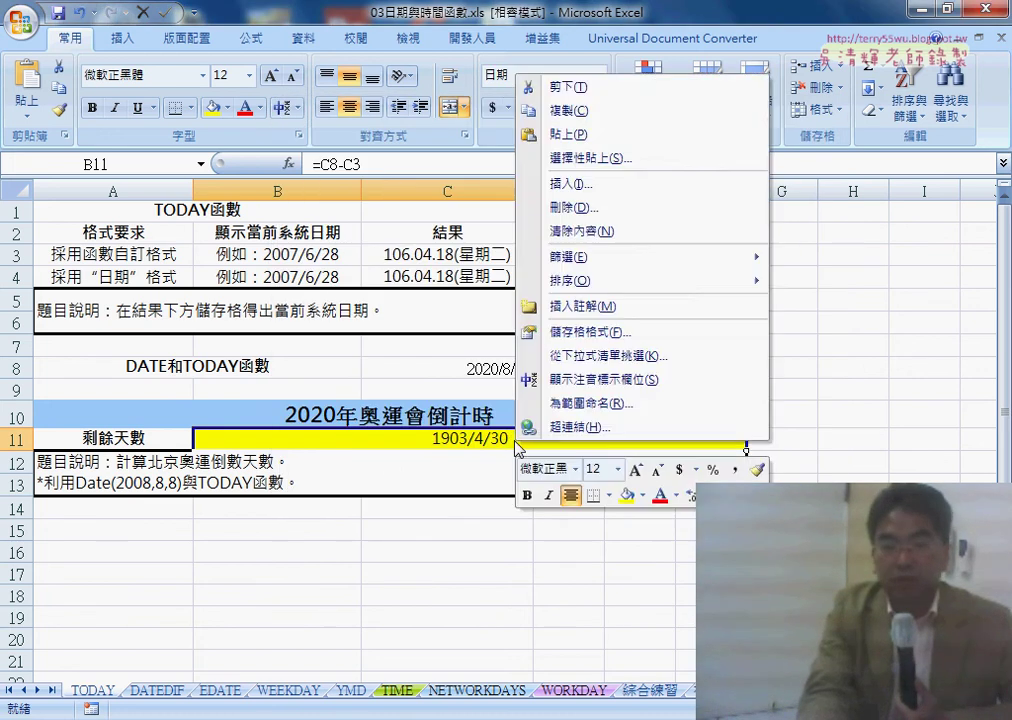
{"action": "left_click", "coordinate": [583, 332]}
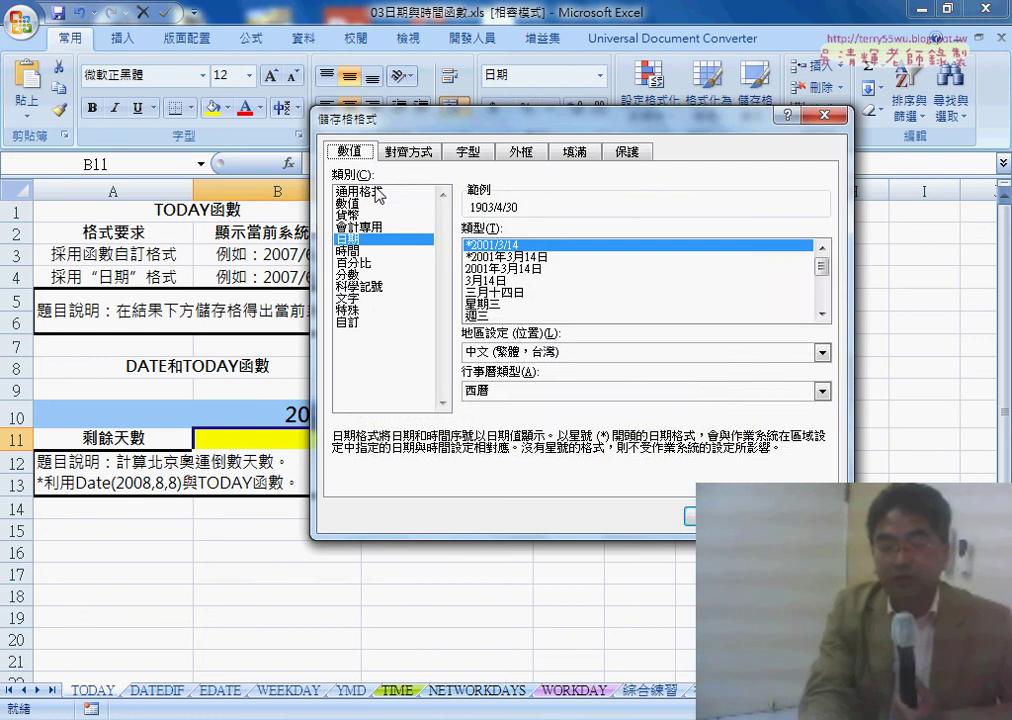
{"action": "left_click", "coordinate": [376, 192]}
{"action": "left_click", "coordinate": [712, 516]}
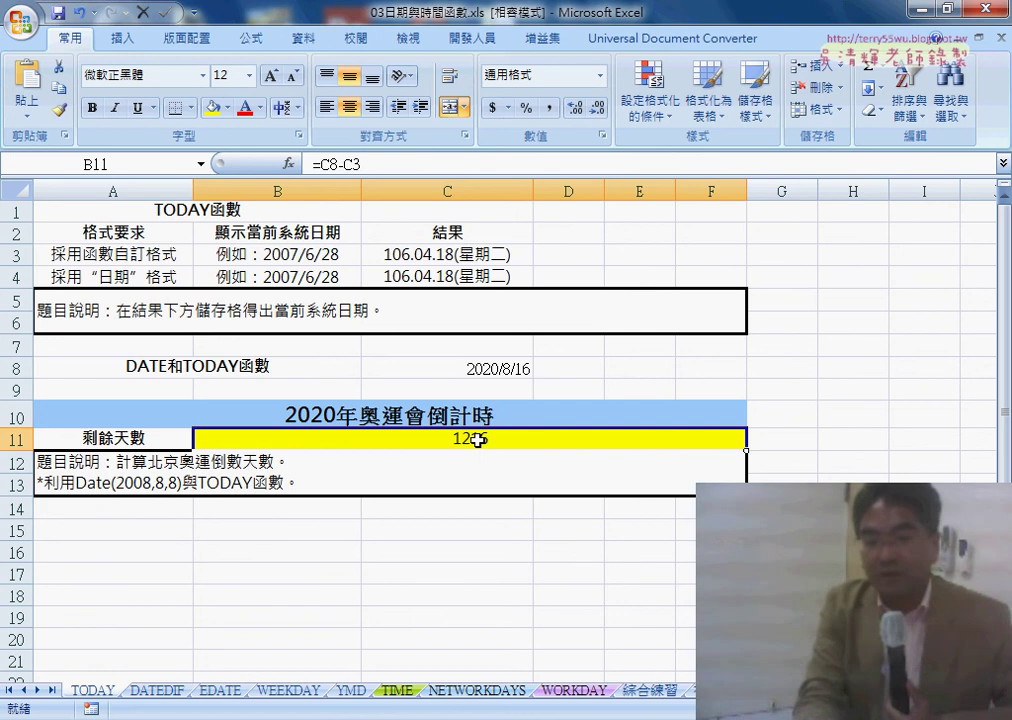
Go through the EDATE sheet to the DATEDIF sheet's employee birth-date table
{"action": "left_click", "coordinate": [222, 691]}
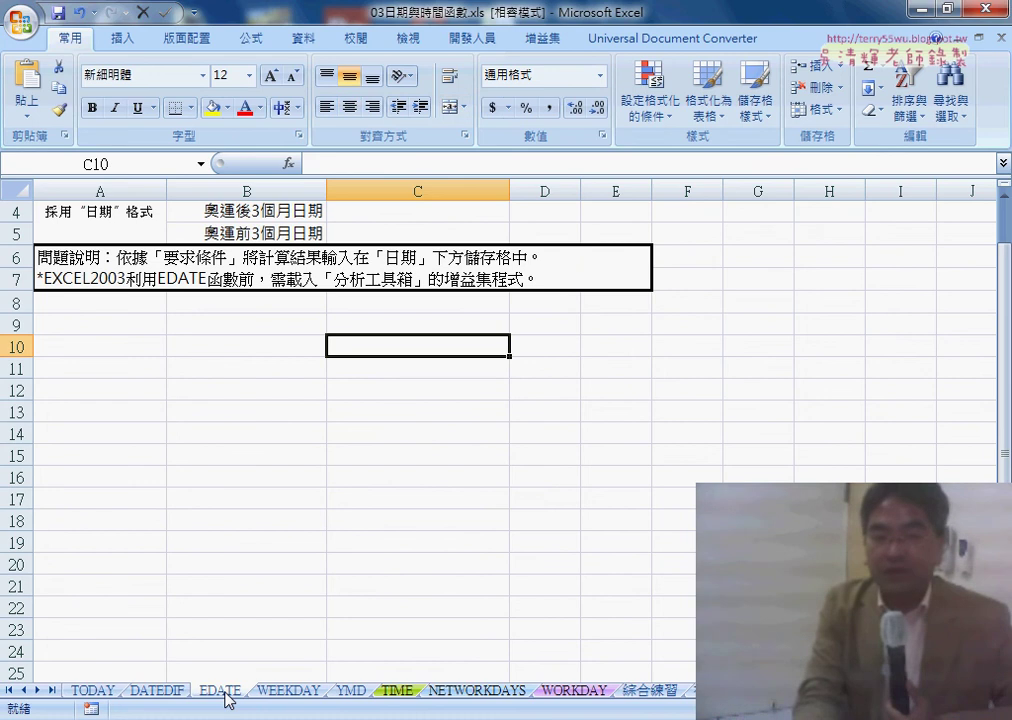
{"action": "scroll", "coordinate": [289, 555], "scroll_direction": "up", "scroll_amount": 1}
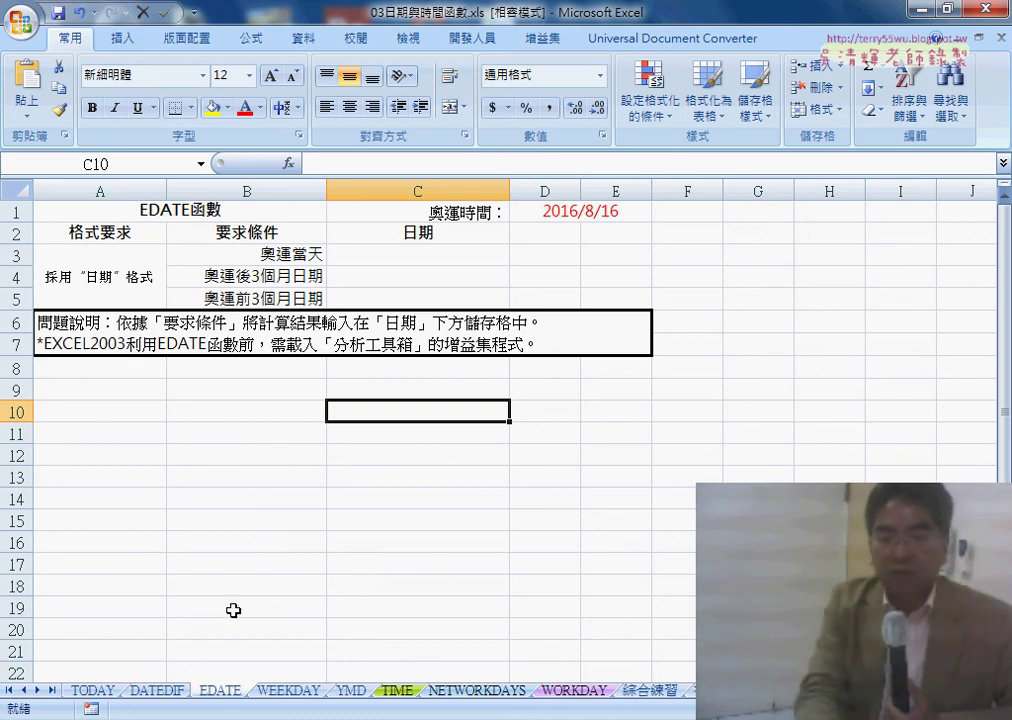
{"action": "left_click", "coordinate": [159, 691]}
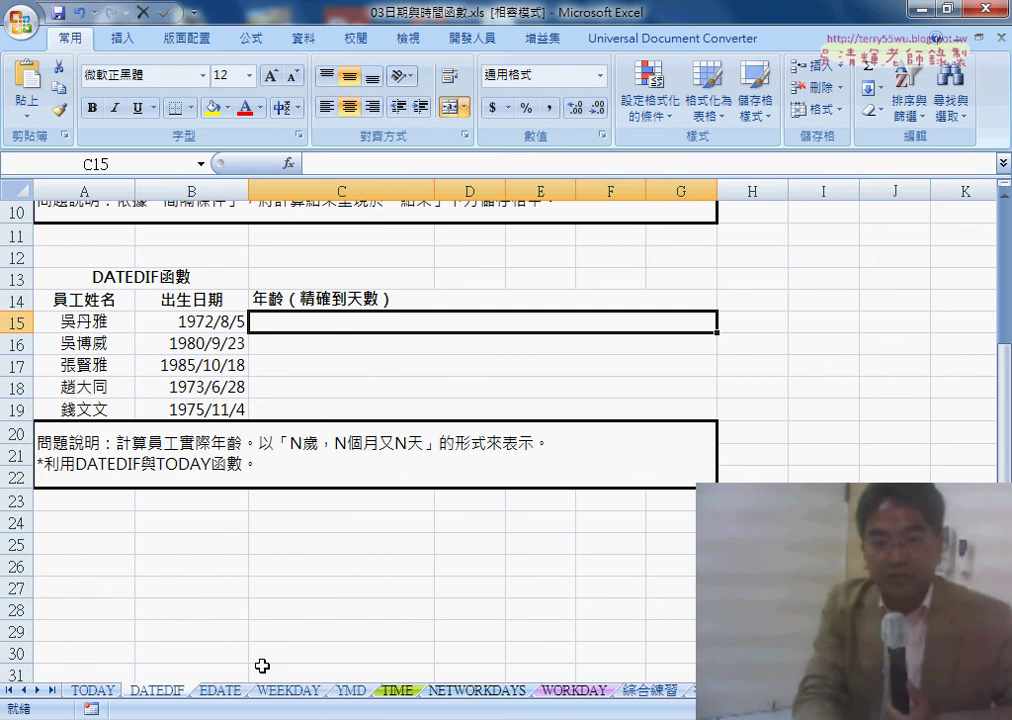
{"action": "scroll", "coordinate": [262, 666], "scroll_direction": "up", "scroll_amount": 3}
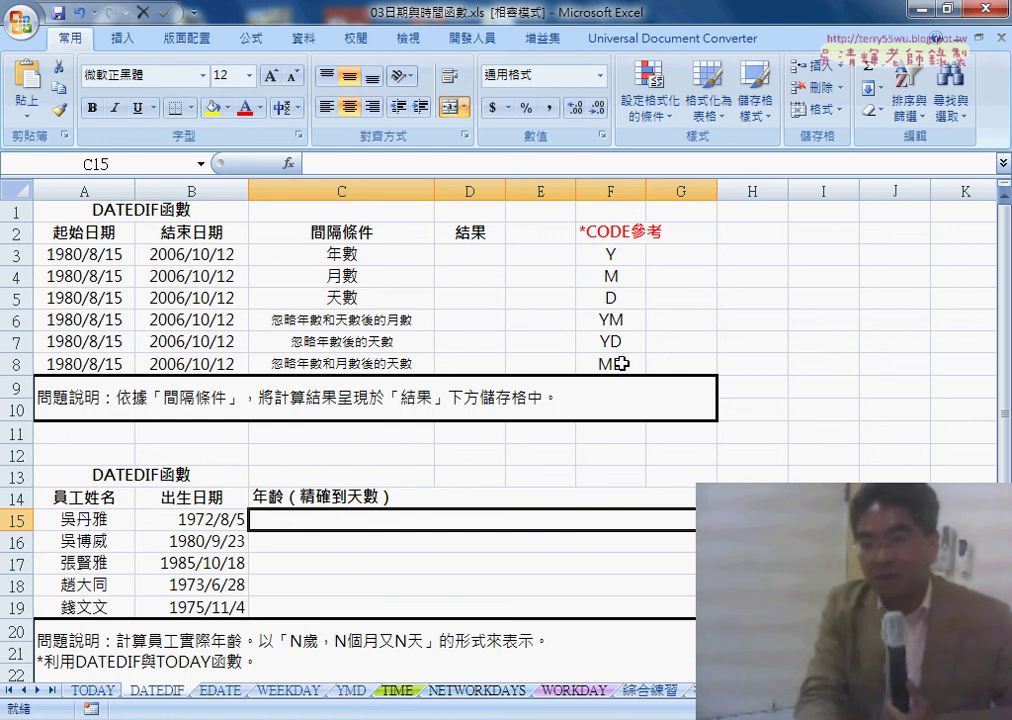
{"action": "left_click_drag", "start_coordinate": [621, 363], "coordinate": [619, 263]}
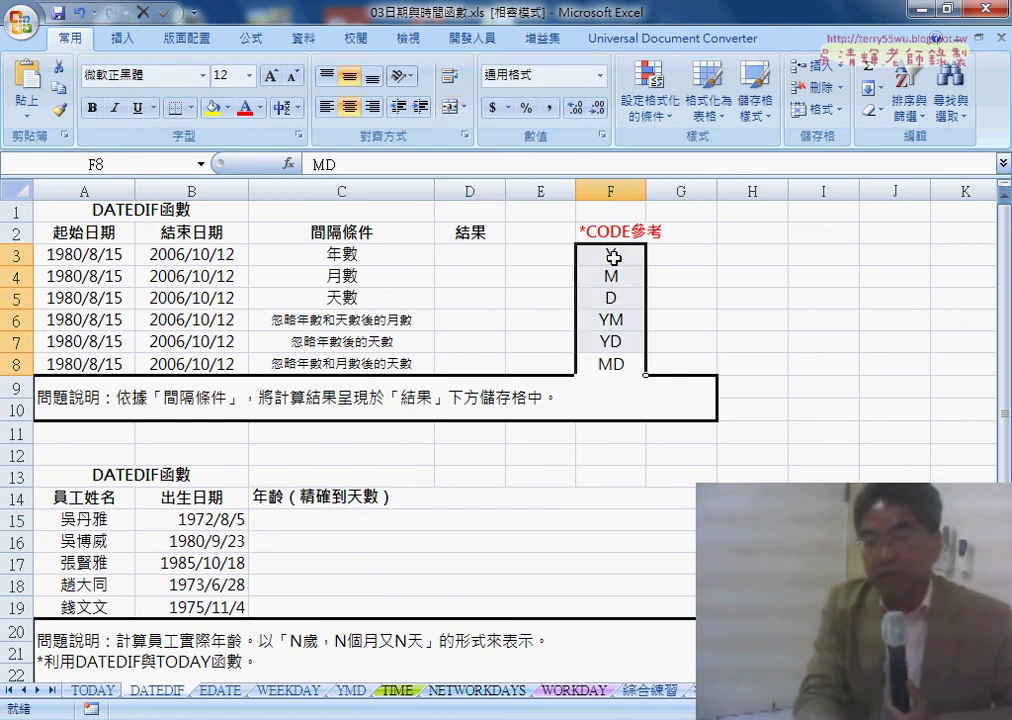
{"action": "left_click", "coordinate": [616, 273]}
{"action": "key", "text": "Down"}
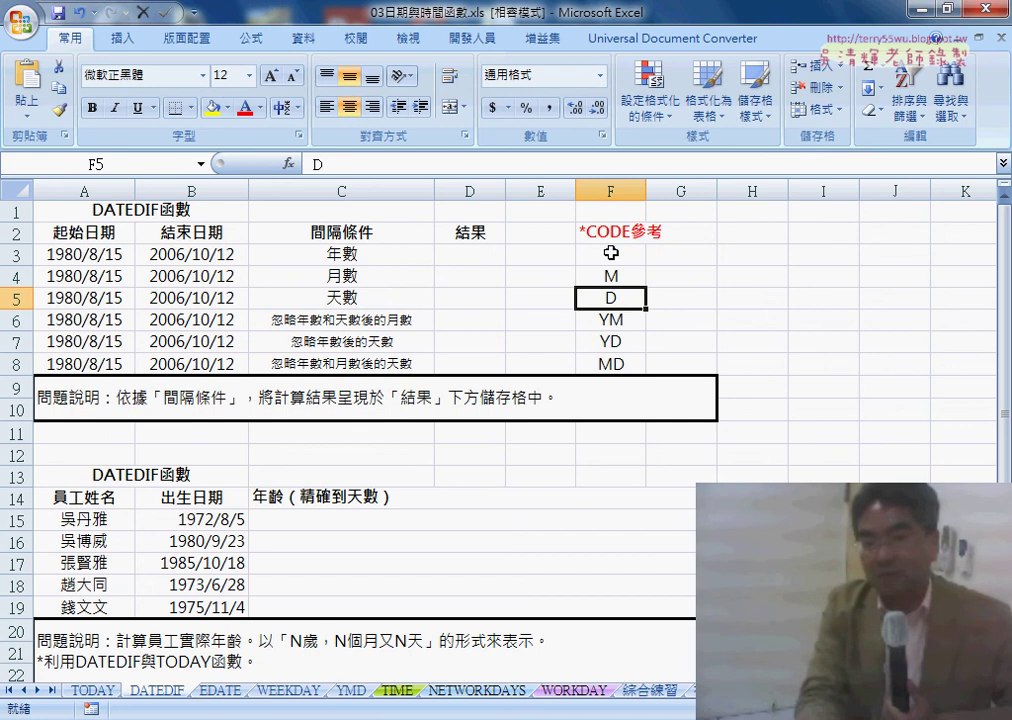
{"action": "left_click", "coordinate": [611, 253]}
{"action": "left_click", "coordinate": [611, 275]}
{"action": "left_click", "coordinate": [613, 297]}
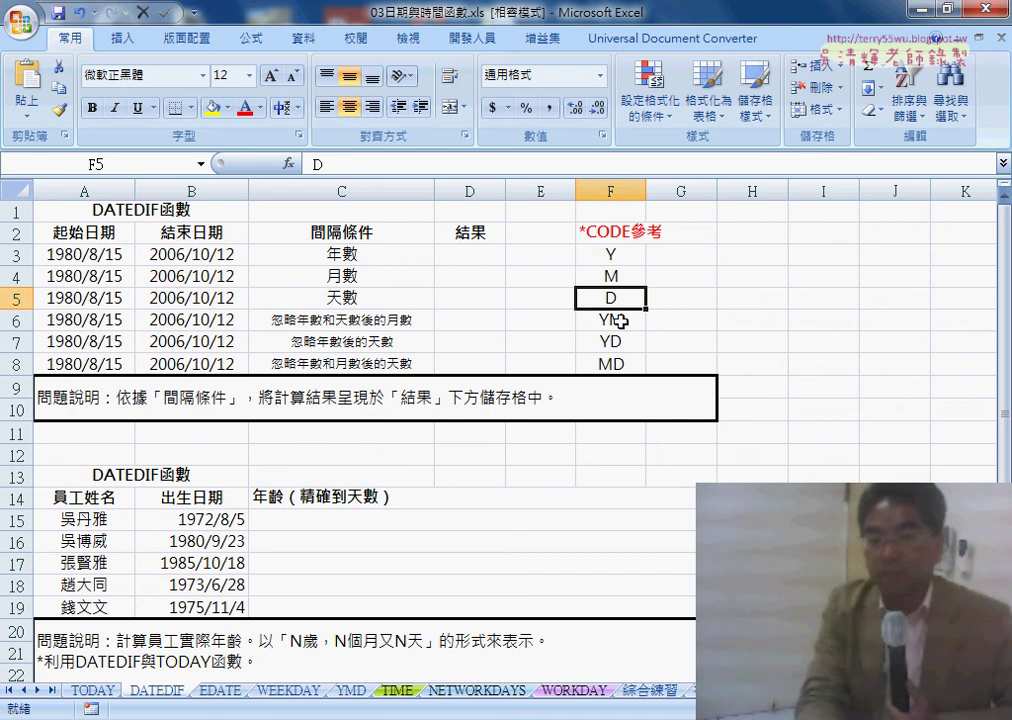
{"action": "left_click_drag", "start_coordinate": [612, 321], "coordinate": [620, 363]}
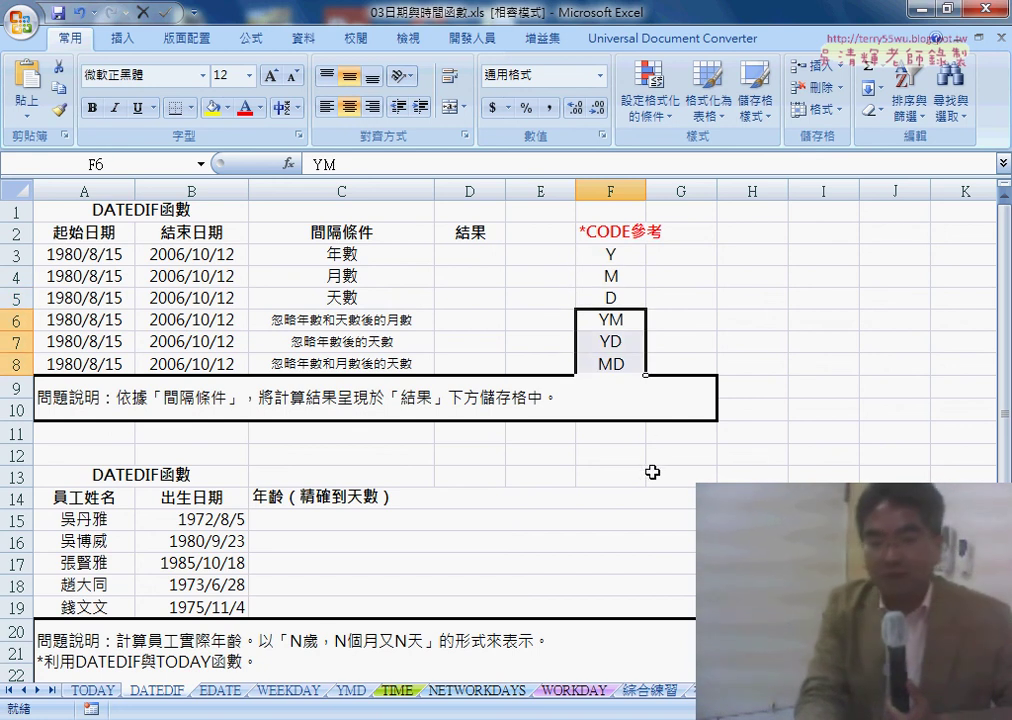
{"action": "scroll", "coordinate": [760, 420], "scroll_direction": "down", "scroll_amount": 2}
{"action": "scroll", "coordinate": [739, 445], "scroll_direction": "down", "scroll_amount": 1}
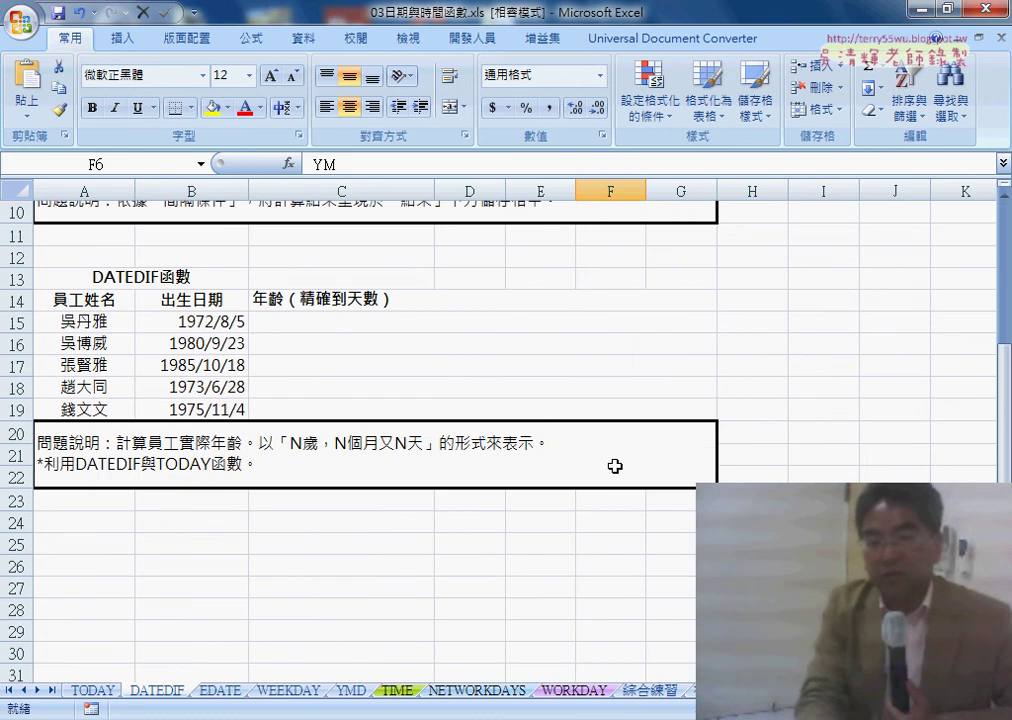
{"action": "left_click", "coordinate": [346, 446]}
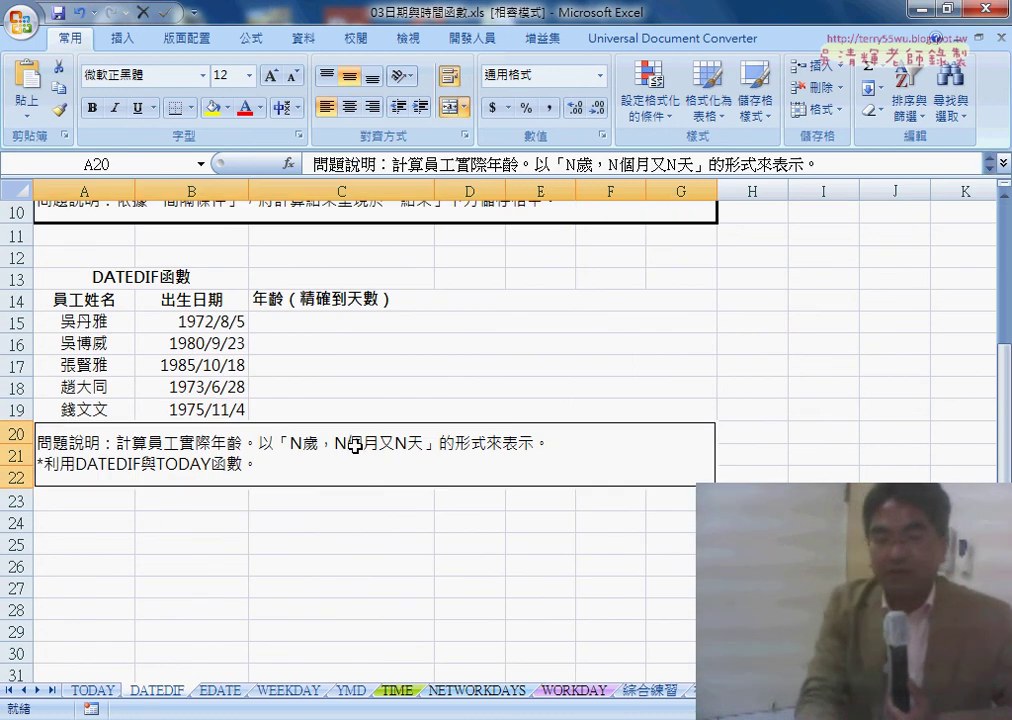
{"action": "left_click", "coordinate": [200, 321]}
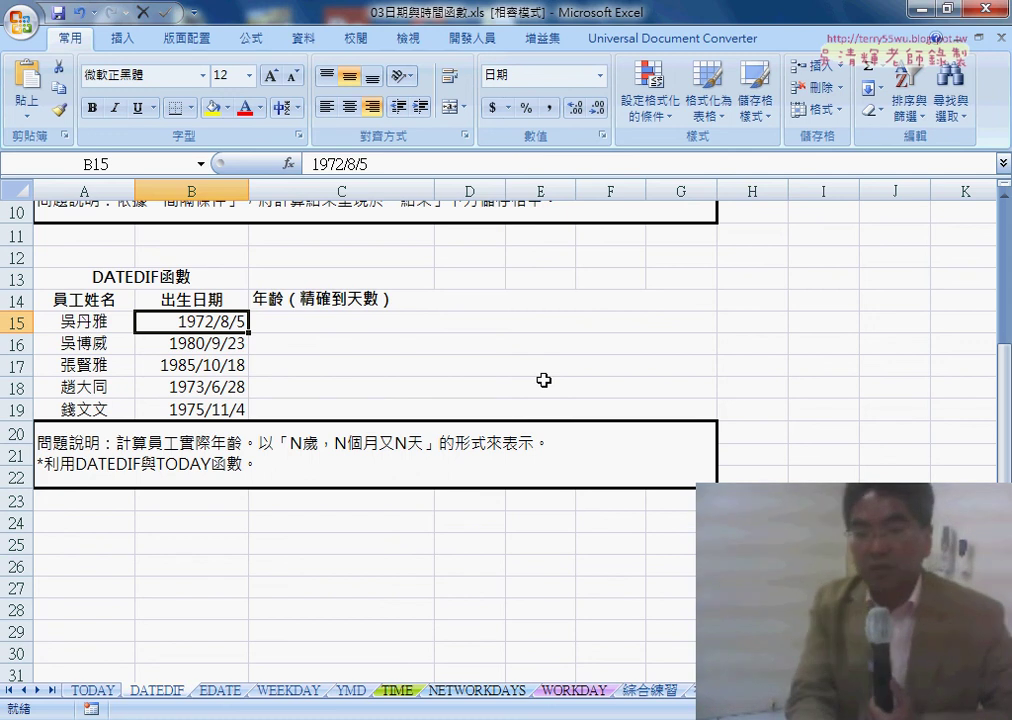
Look over the 綜合練習 sheet, then return to TODAY and select B11's =C8-C3 countdown
{"action": "left_click", "coordinate": [656, 697]}
{"action": "left_click_drag", "start_coordinate": [181, 240], "coordinate": [860, 238]}
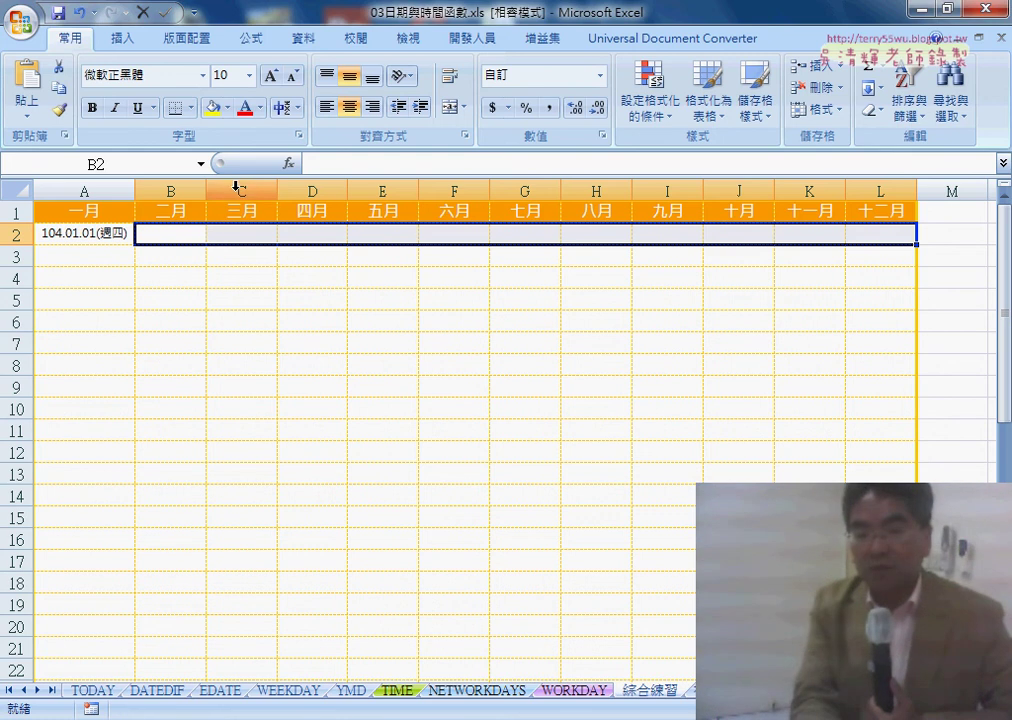
{"action": "left_click", "coordinate": [97, 700]}
{"action": "left_click", "coordinate": [650, 690]}
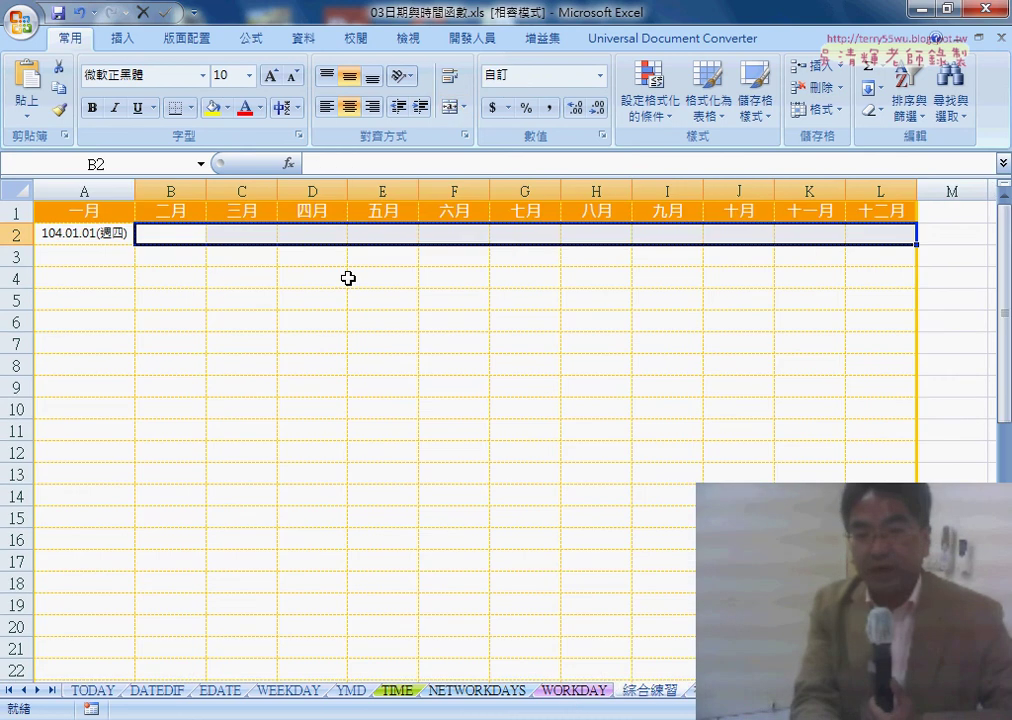
{"action": "left_click", "coordinate": [93, 234]}
{"action": "left_click", "coordinate": [93, 690]}
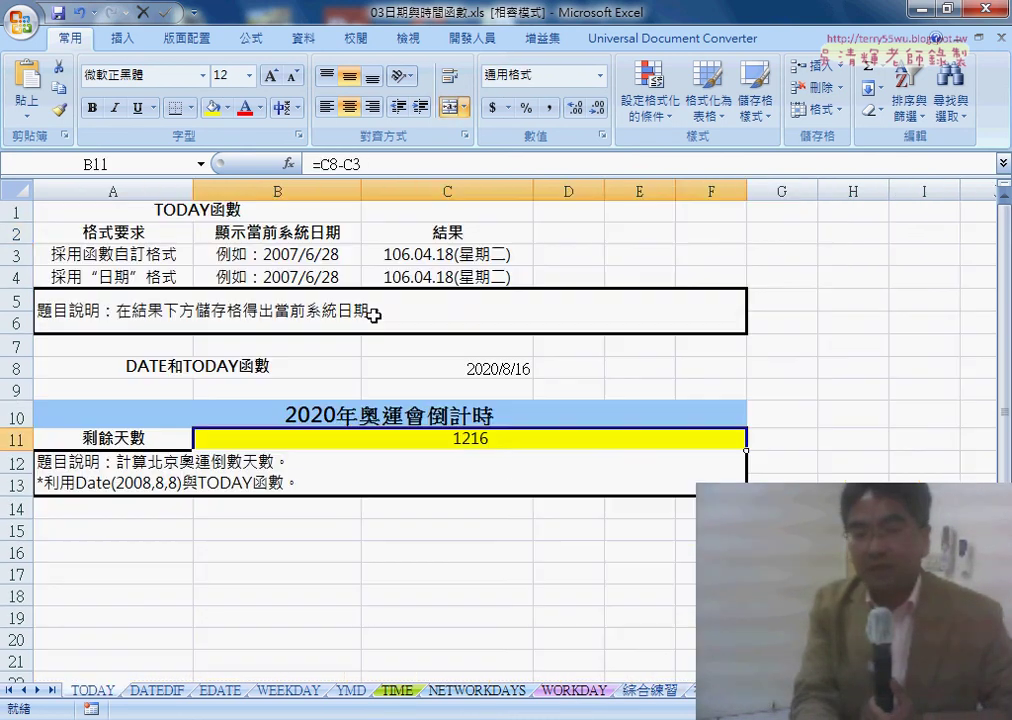
{"action": "left_click_drag", "start_coordinate": [465, 255], "coordinate": [443, 279]}
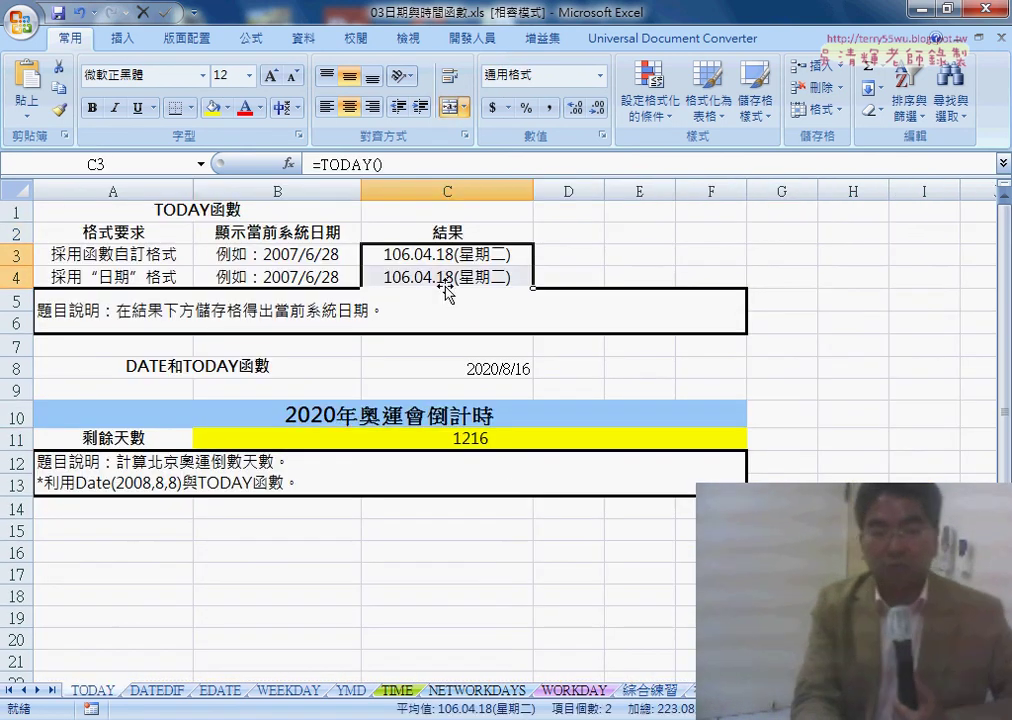
{"action": "left_click", "coordinate": [468, 441]}
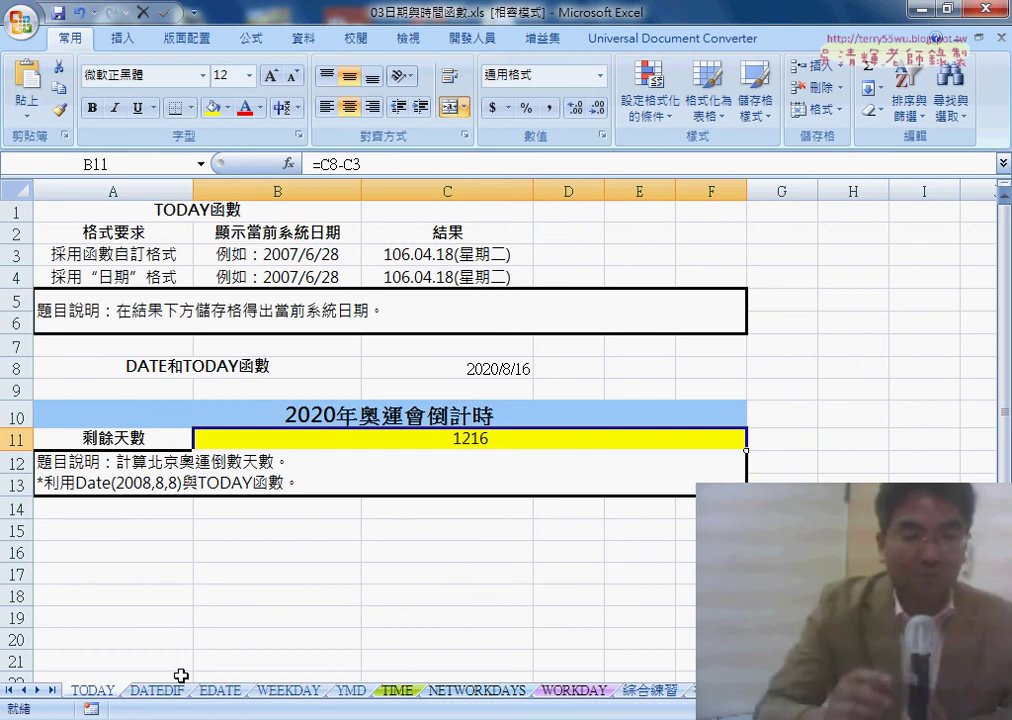